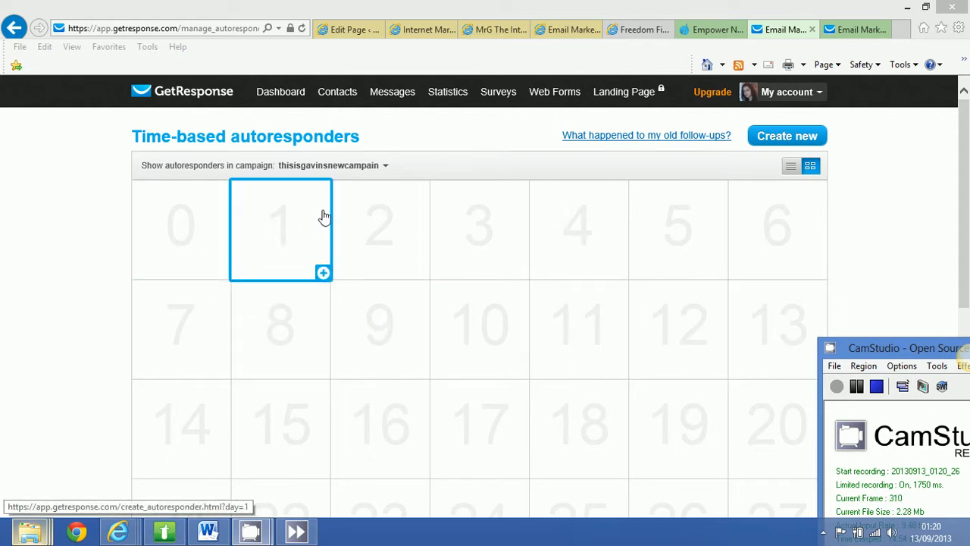
Open autoresponder management, check the campaign selection, and start a new time-based autoresponder on day 0.
{"action": "mouse_move", "coordinate": [406, 89]}
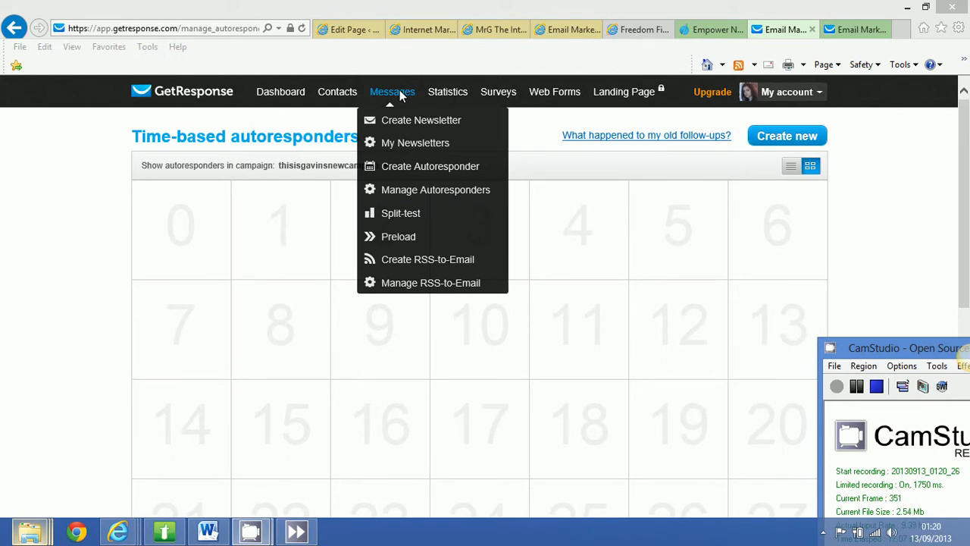
{"action": "left_click", "coordinate": [411, 196]}
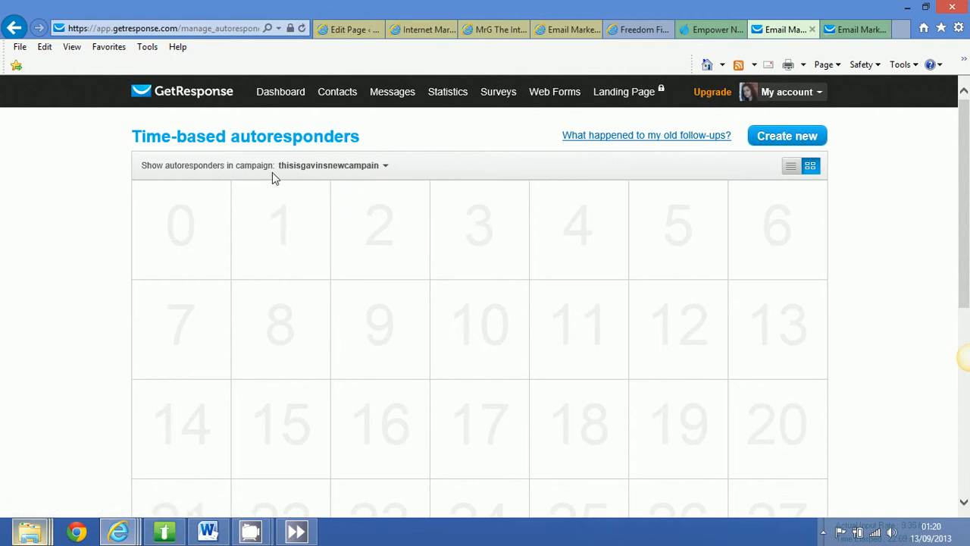
{"action": "left_click", "coordinate": [384, 168]}
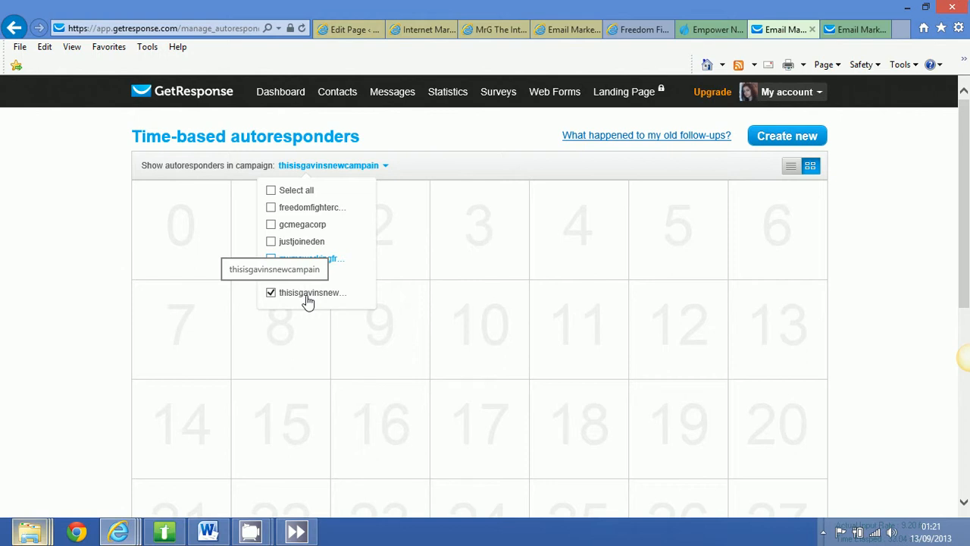
{"action": "left_click", "coordinate": [436, 147]}
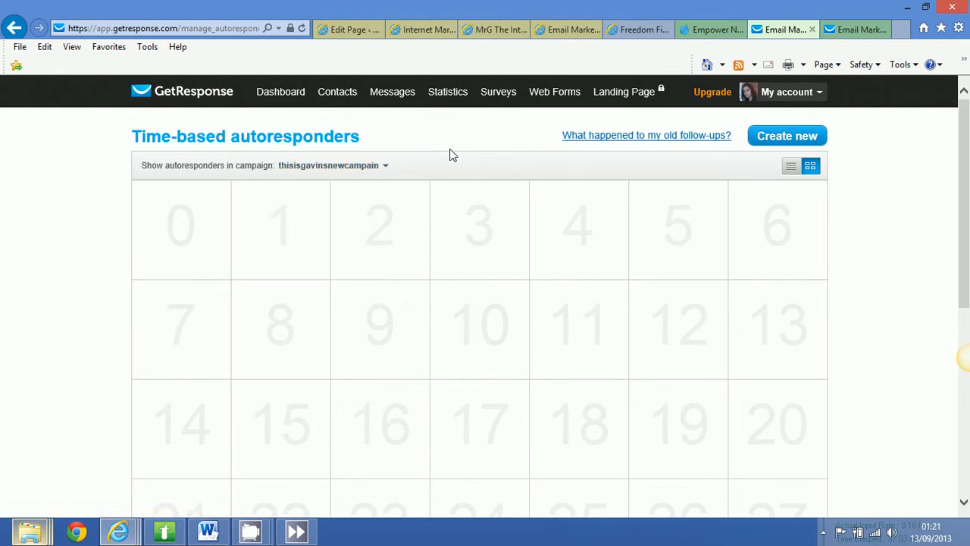
{"action": "left_click", "coordinate": [192, 230]}
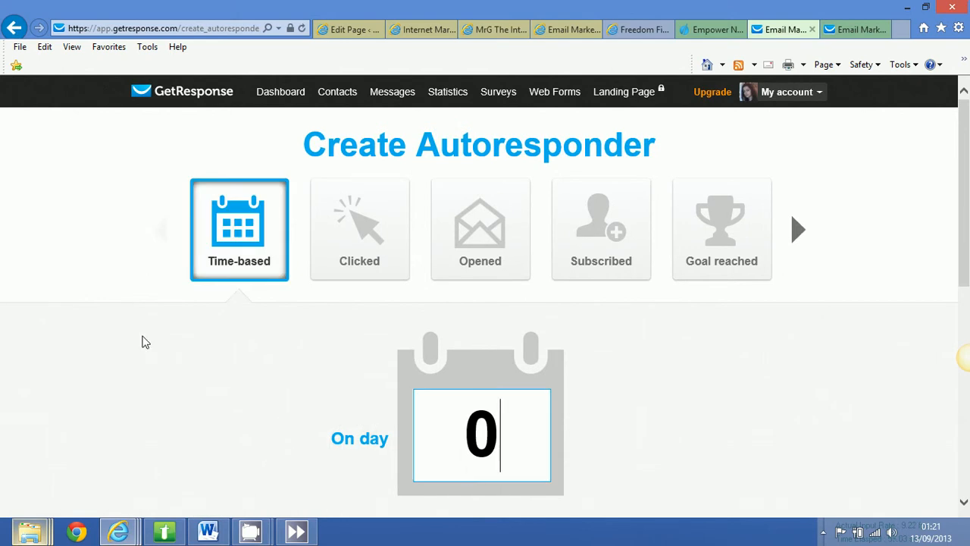
Set the day 0 autoresponder's message to send immediately.
{"action": "scroll", "coordinate": [206, 325], "scroll_direction": "down", "scroll_amount": 4}
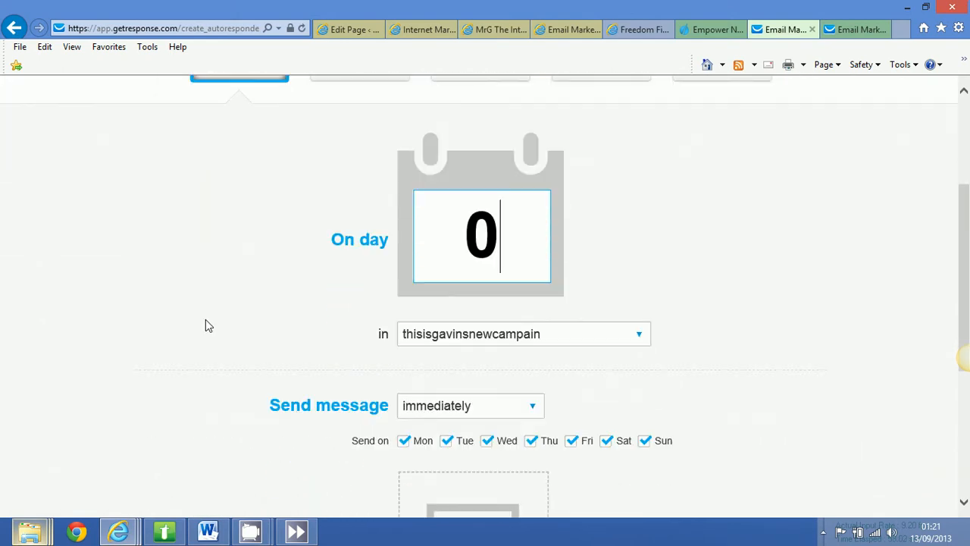
{"action": "scroll", "coordinate": [205, 319], "scroll_direction": "down", "scroll_amount": 1}
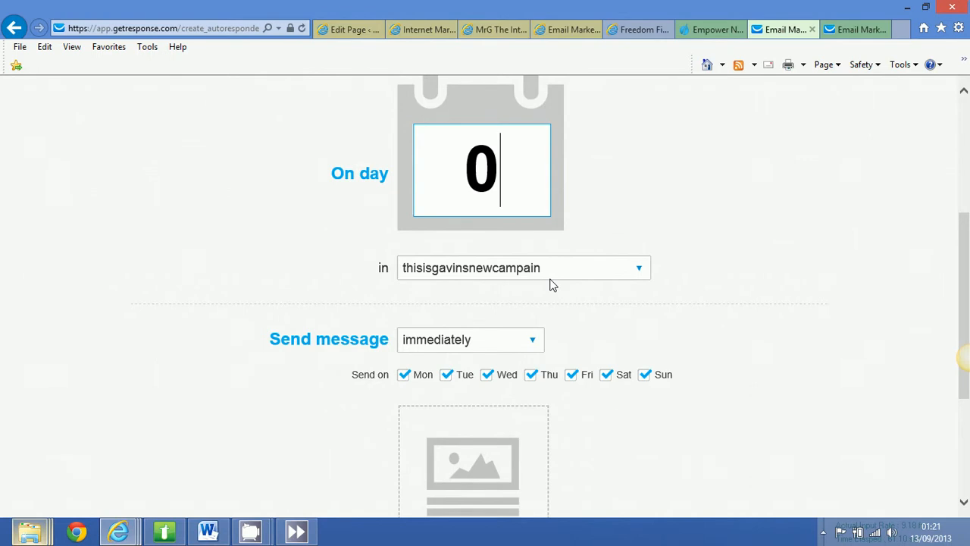
{"action": "scroll", "coordinate": [628, 325], "scroll_direction": "down", "scroll_amount": 1}
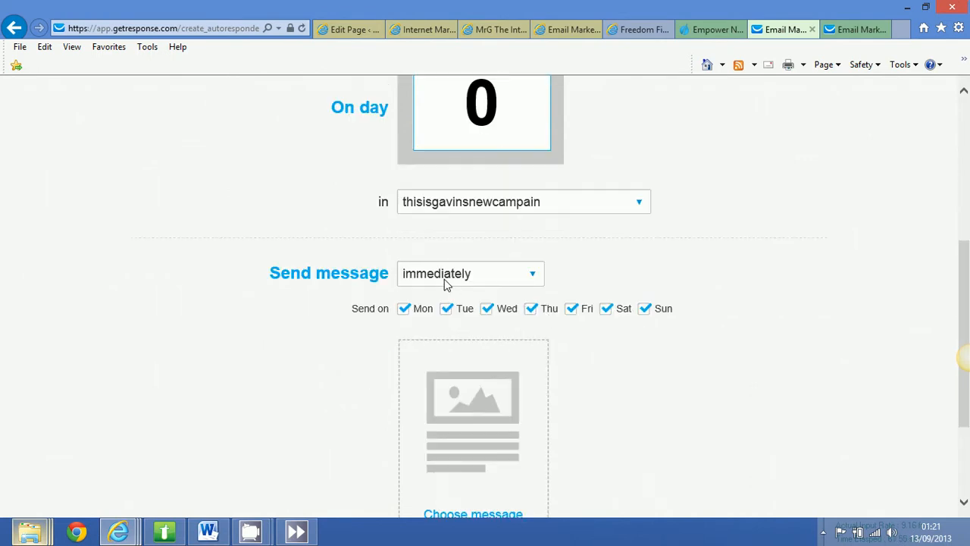
{"action": "left_click", "coordinate": [534, 277]}
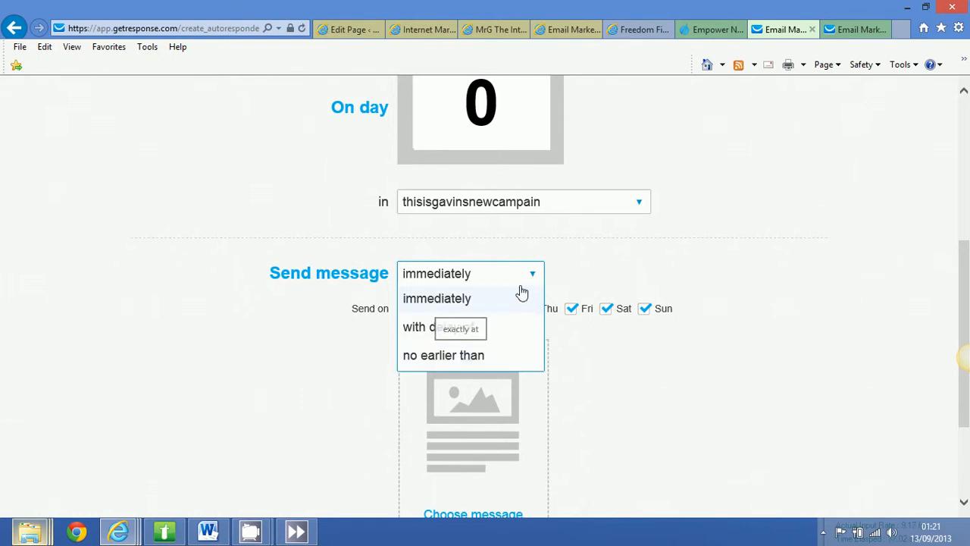
{"action": "left_click", "coordinate": [580, 254]}
{"action": "scroll", "coordinate": [575, 255], "scroll_direction": "down", "scroll_amount": 1}
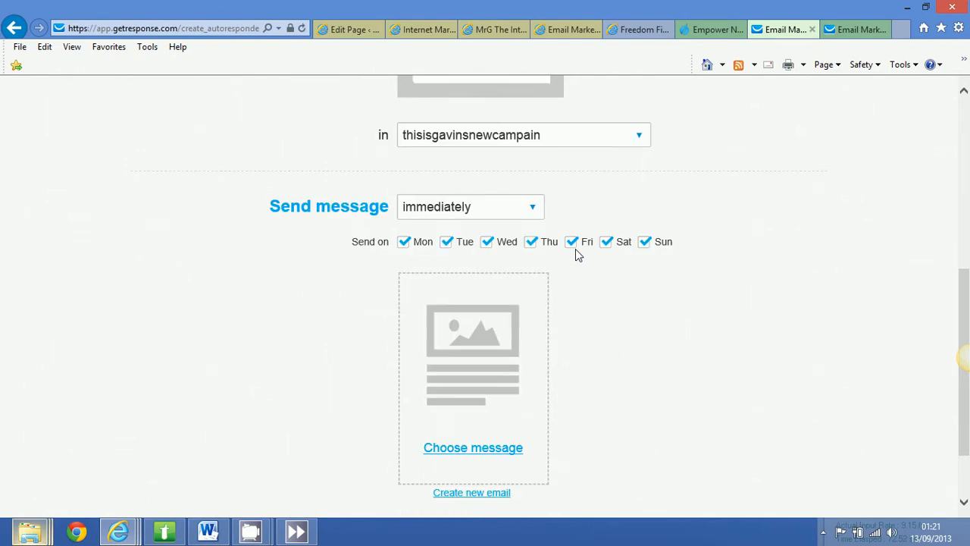
{"action": "left_click", "coordinate": [535, 209]}
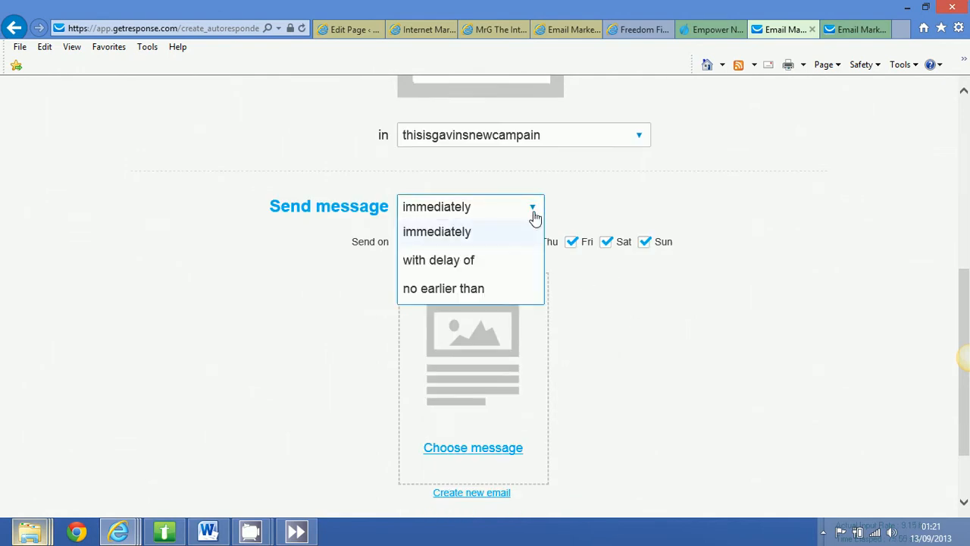
{"action": "left_click", "coordinate": [523, 233]}
Name the autoresponder "welcome mail".
{"action": "scroll", "coordinate": [584, 275], "scroll_direction": "down", "scroll_amount": 2}
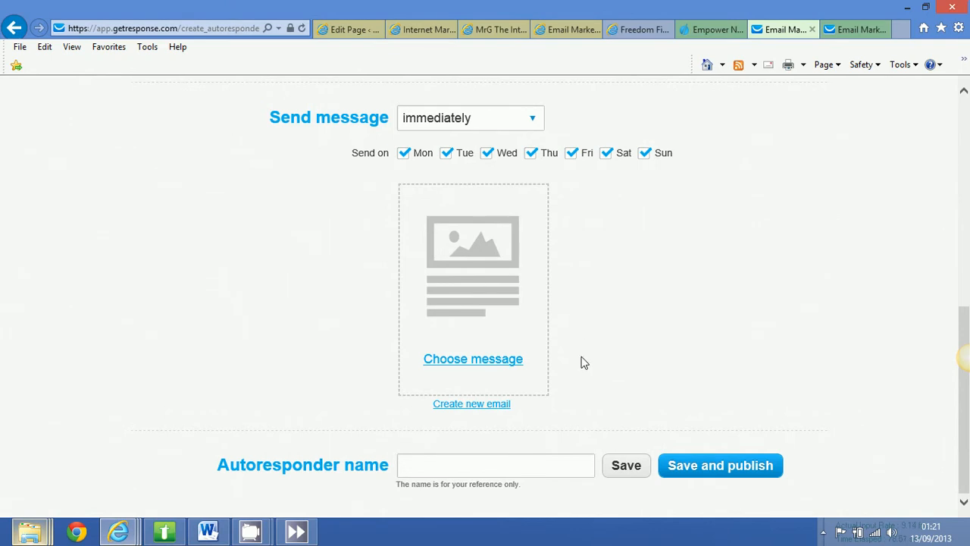
{"action": "left_click", "coordinate": [505, 366]}
{"action": "type", "text": "welcome mail"}
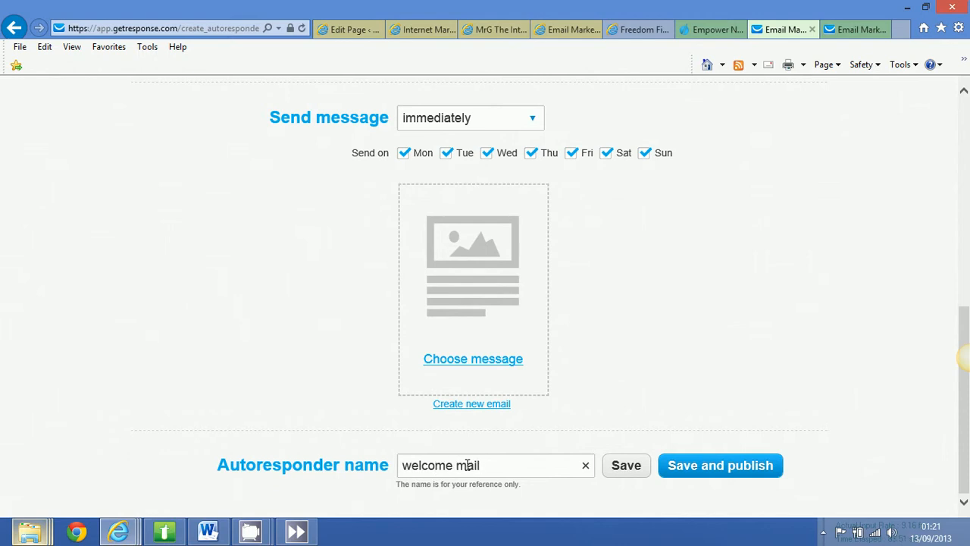
Create a new email for the autoresponder and name the message "welcome mail".
{"action": "left_click", "coordinate": [473, 406]}
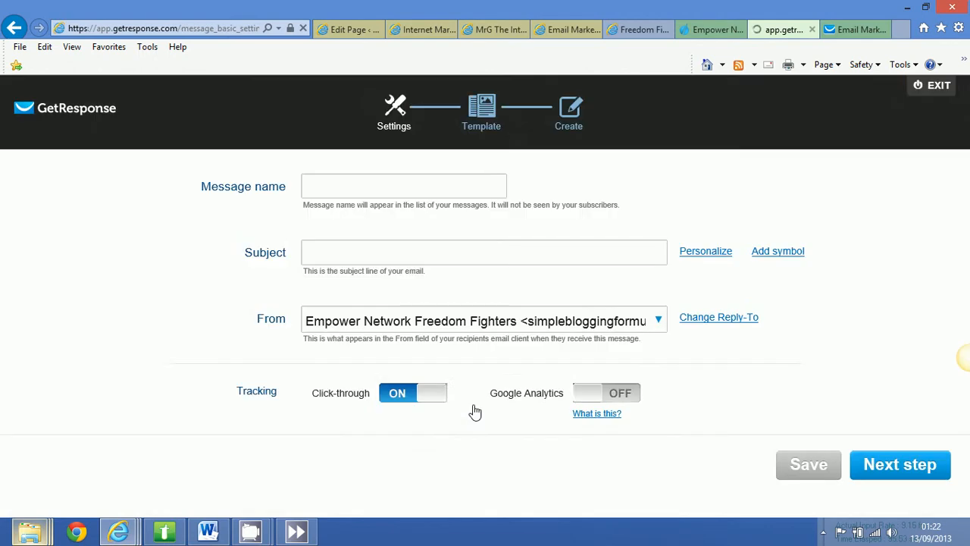
{"action": "left_click", "coordinate": [335, 184]}
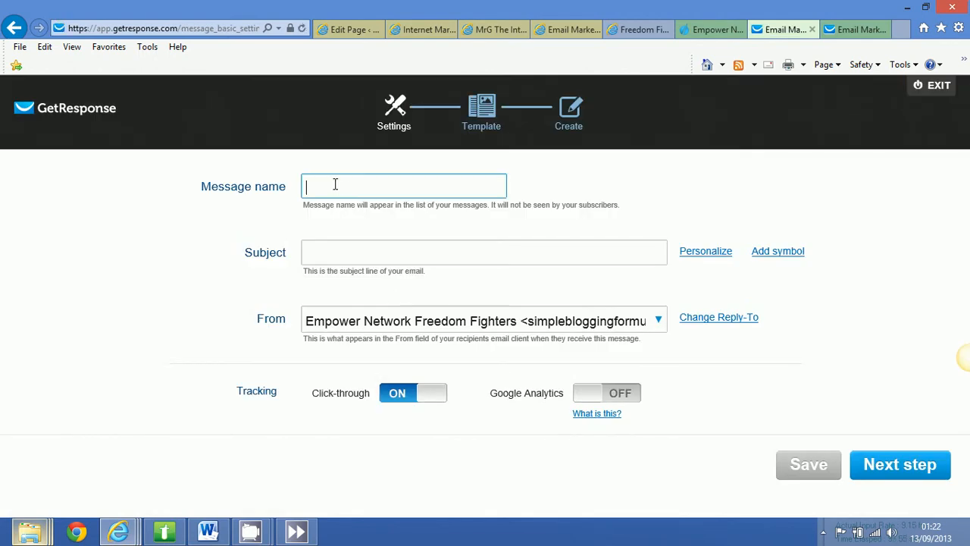
{"action": "type", "text": "welcome mail"}
Enter the email subject "Welcome to the Freedom Fighter Club Proof Of Success Newsletter".
{"action": "left_click", "coordinate": [352, 258]}
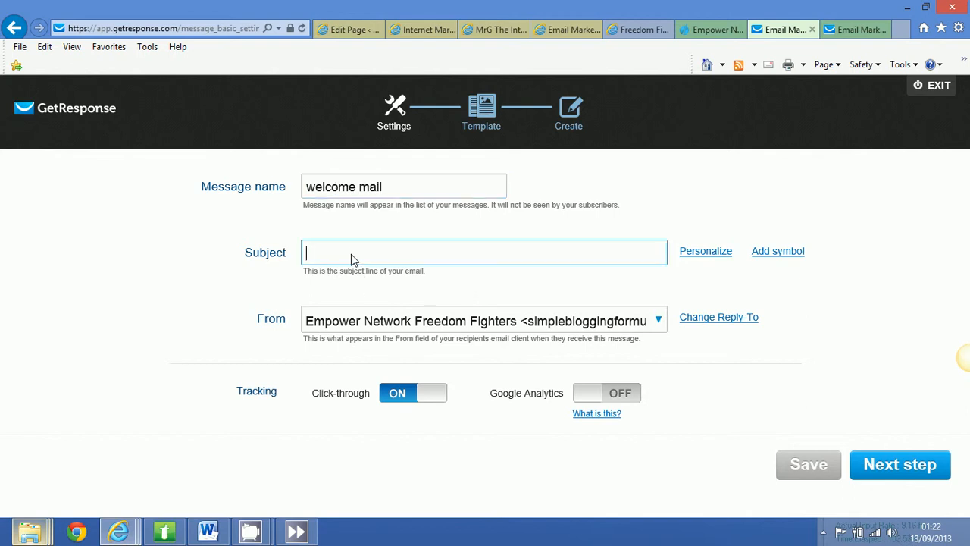
{"action": "type", "text": "Welcome to "}
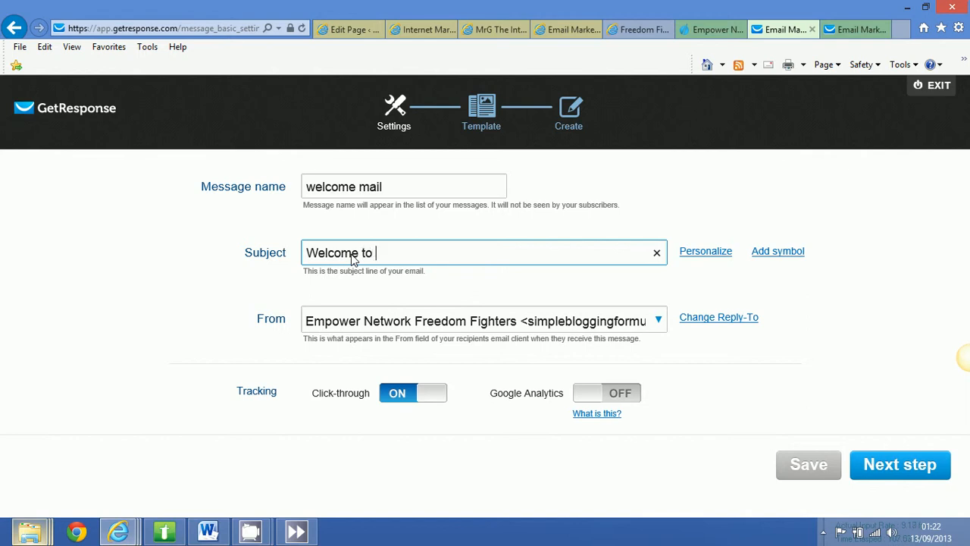
{"action": "type", "text": "the Freedom Figh"}
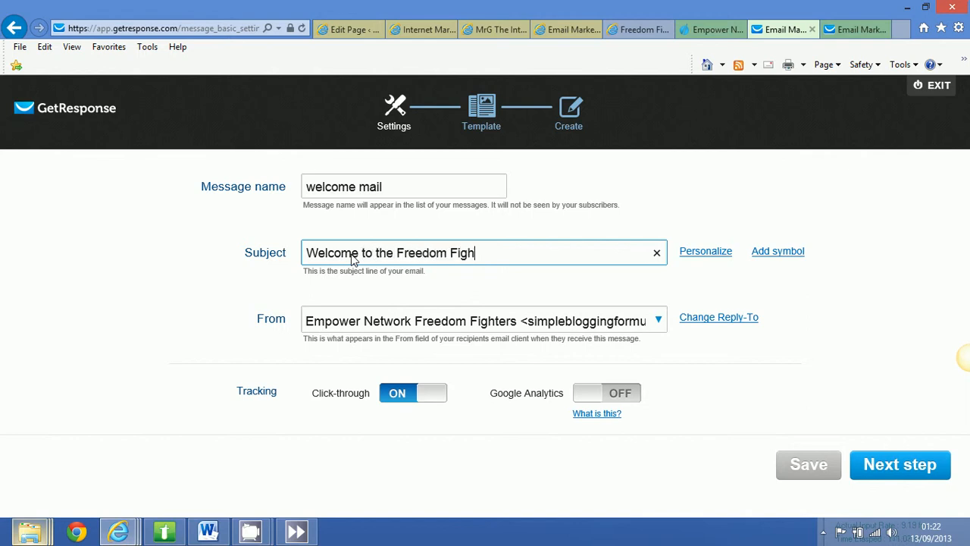
{"action": "type", "text": "ter Club Prrod"}
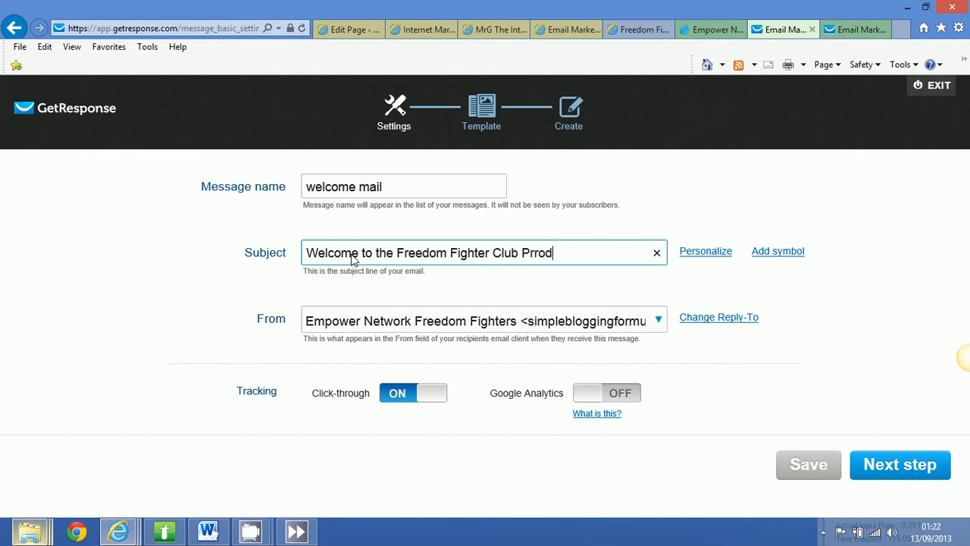
{"action": "key", "text": "BackSpace"}
{"action": "key", "text": "BackSpace"}
{"action": "key", "text": "BackSpace"}
{"action": "type", "text": "oof Of Success"}
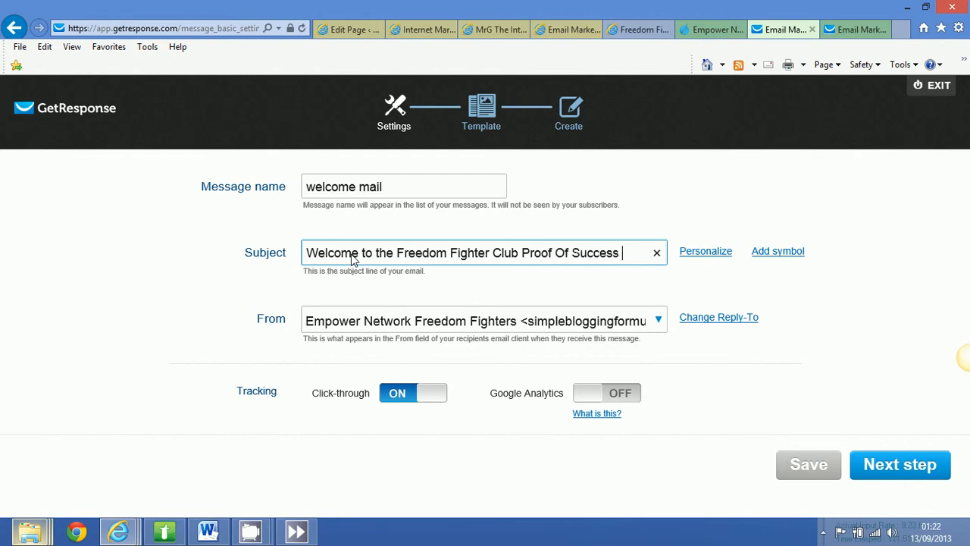
{"action": "type", "text": " Newslea"}
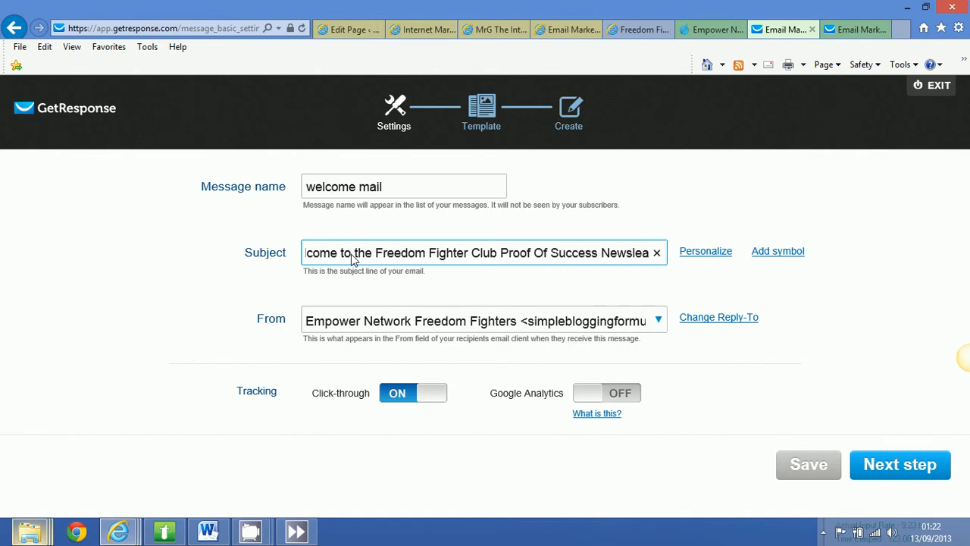
{"action": "type", "text": "tter"}
{"action": "key", "text": "Left"}
{"action": "key", "text": "Left"}
{"action": "key", "text": "Left"}
{"action": "key", "text": "Left"}
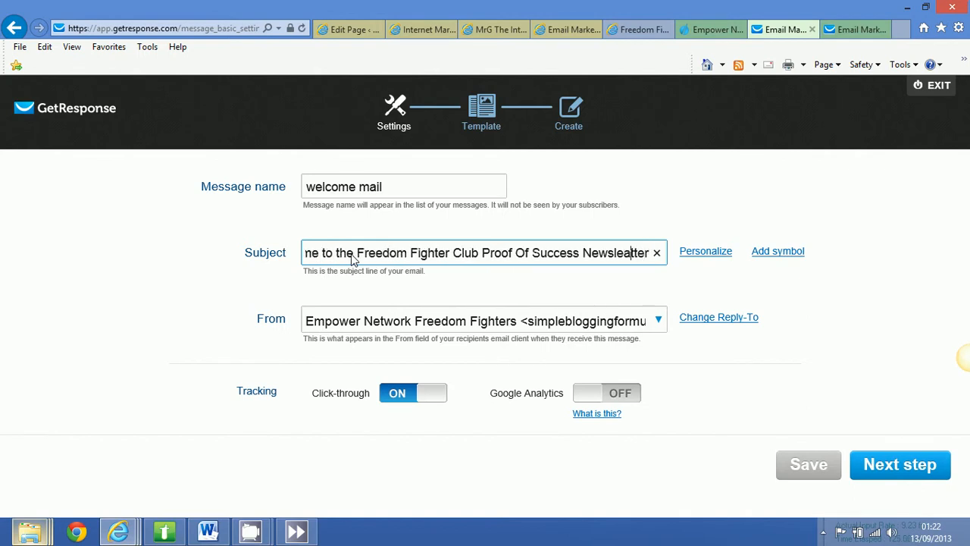
{"action": "key", "text": "BackSpace"}
{"action": "left_click_drag", "start_coordinate": [362, 247], "coordinate": [264, 261]}
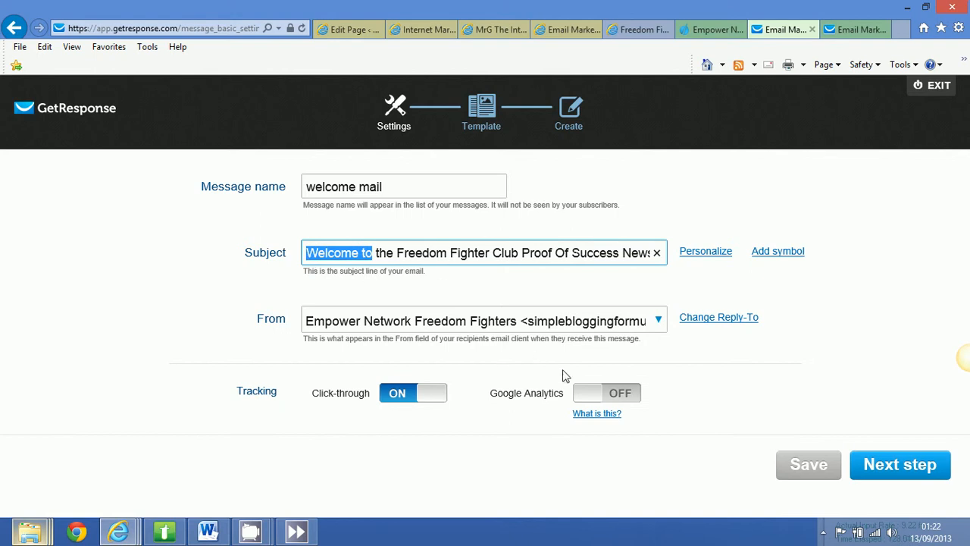
Choose the Freedom Fighter Club address as sender, turn on Google Analytics tracking, and proceed to template selection.
{"action": "left_click", "coordinate": [659, 320]}
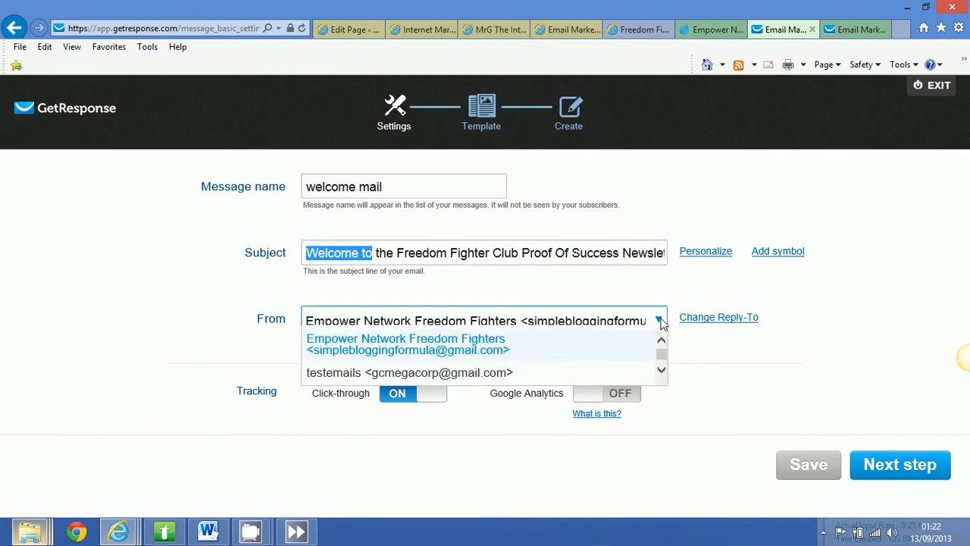
{"action": "left_click", "coordinate": [663, 369]}
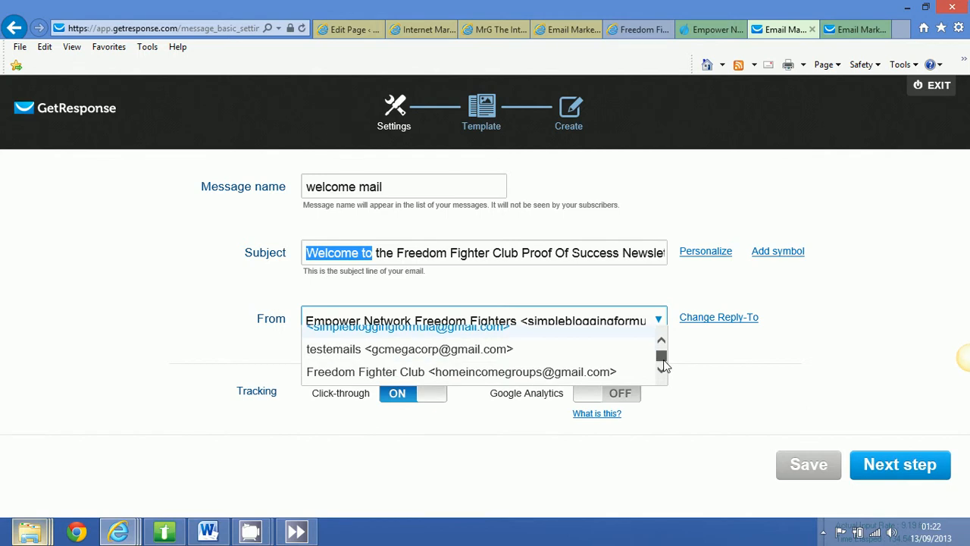
{"action": "left_click", "coordinate": [547, 371]}
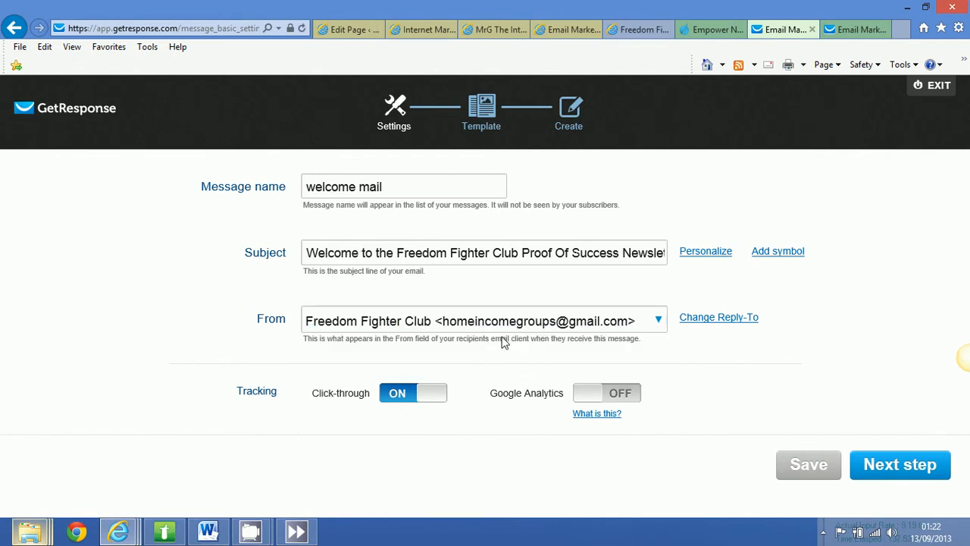
{"action": "left_click", "coordinate": [610, 400]}
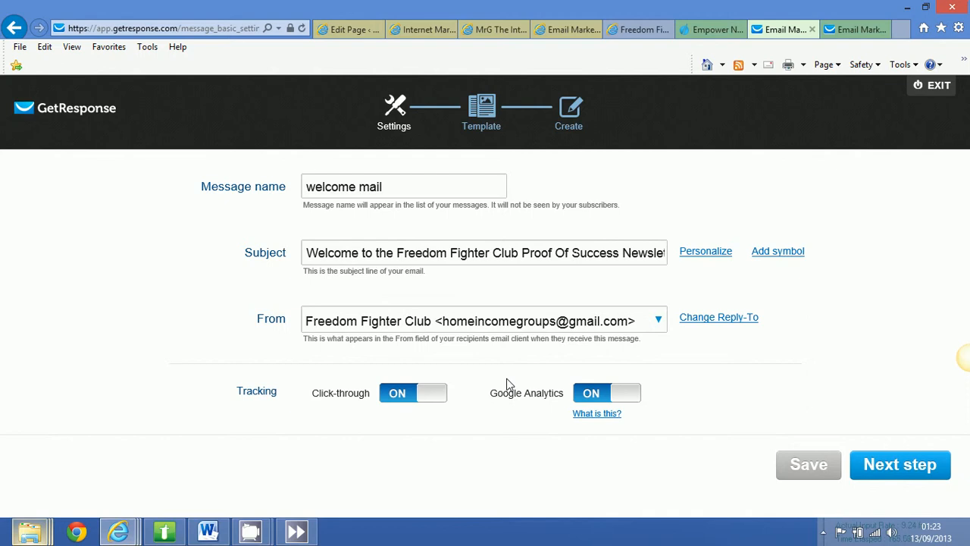
{"action": "left_click", "coordinate": [881, 470]}
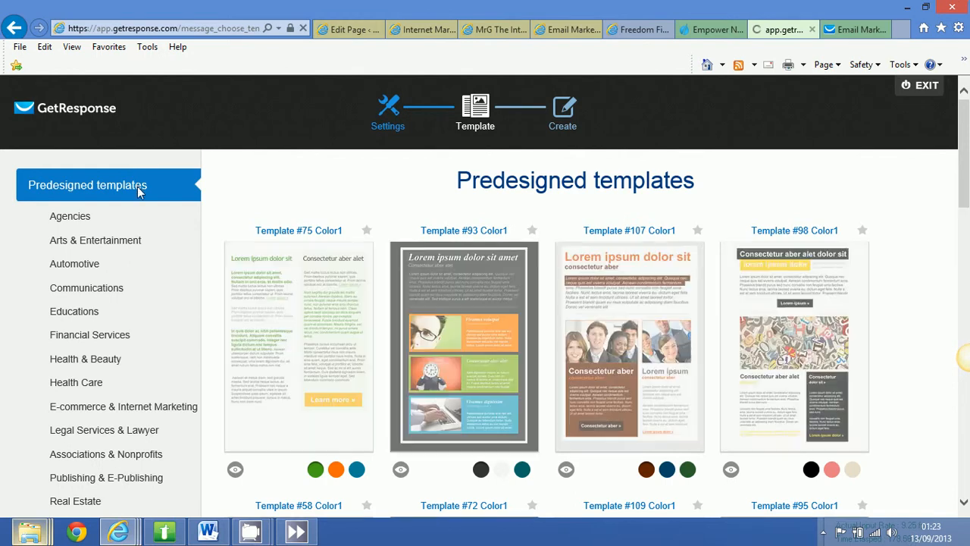
Use the last of the saved custom templates, whose title starts with "[POWERFUL]", for the email.
{"action": "scroll", "coordinate": [377, 243], "scroll_direction": "down", "scroll_amount": 1}
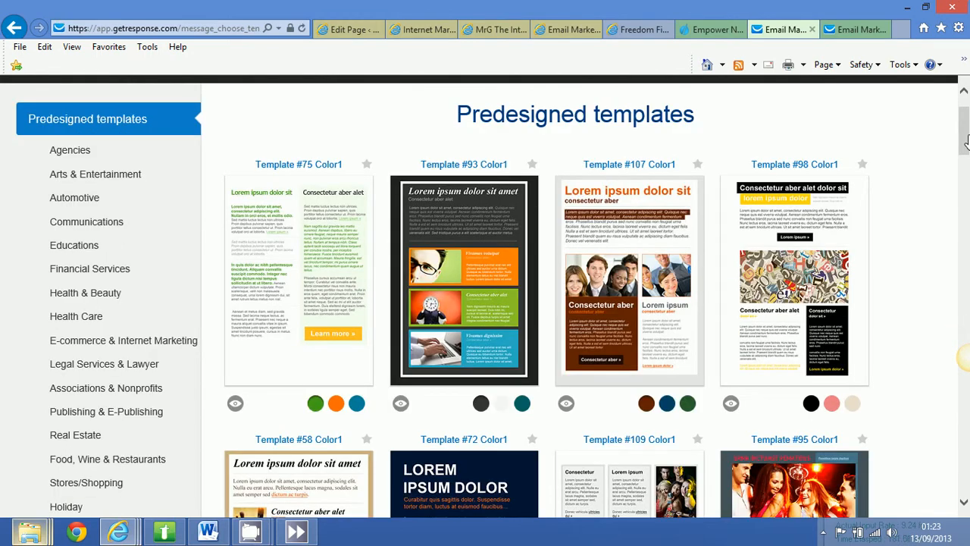
{"action": "mouse_move", "coordinate": [967, 135]}
{"action": "left_mouse_down"}
{"action": "mouse_move", "coordinate": [967, 172]}
{"action": "mouse_move", "coordinate": [961, 87]}
{"action": "mouse_move", "coordinate": [965, 156]}
{"action": "mouse_move", "coordinate": [964, 135]}
{"action": "left_mouse_up"}
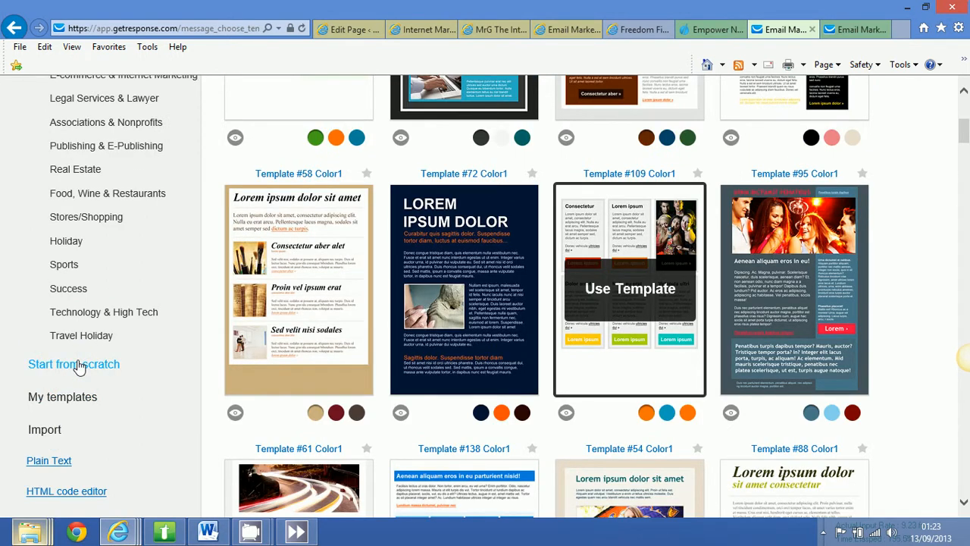
{"action": "left_click", "coordinate": [72, 401]}
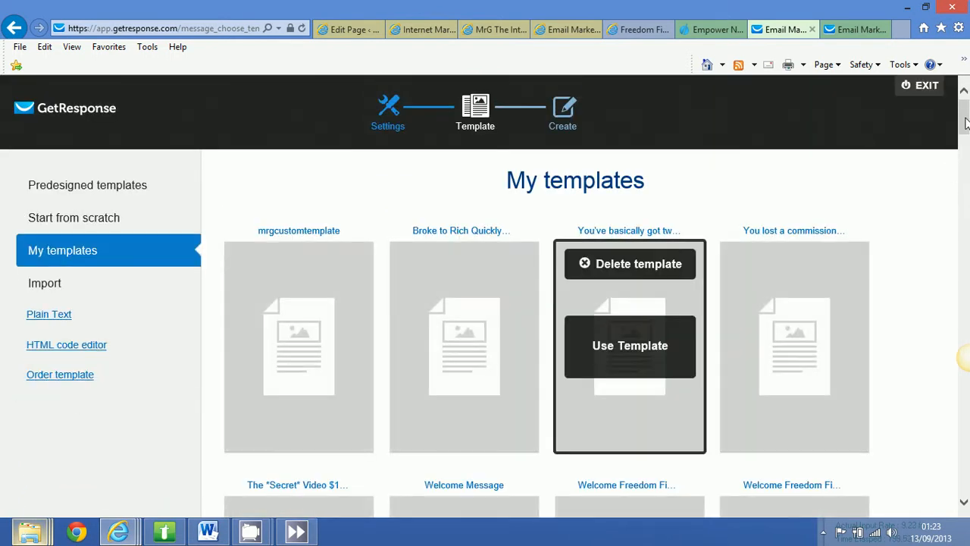
{"action": "scroll", "coordinate": [965, 197], "scroll_direction": "down", "scroll_amount": 8}
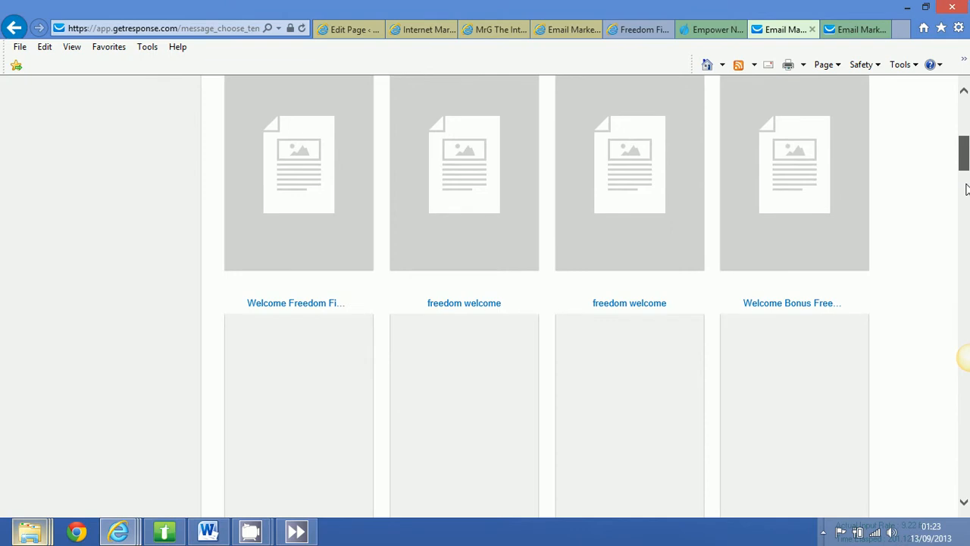
{"action": "scroll", "coordinate": [960, 341], "scroll_direction": "down", "scroll_amount": 15}
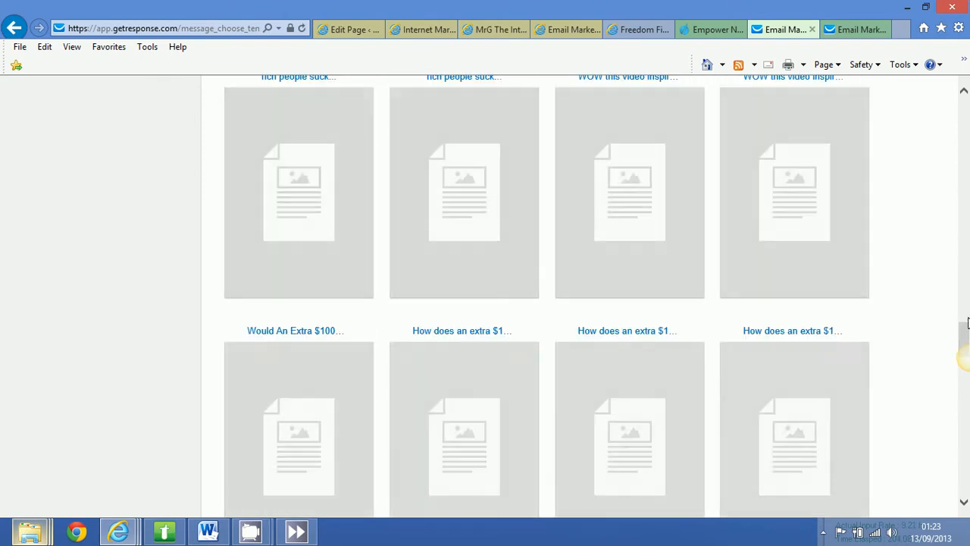
{"action": "left_click_drag", "start_coordinate": [962, 329], "coordinate": [964, 489]}
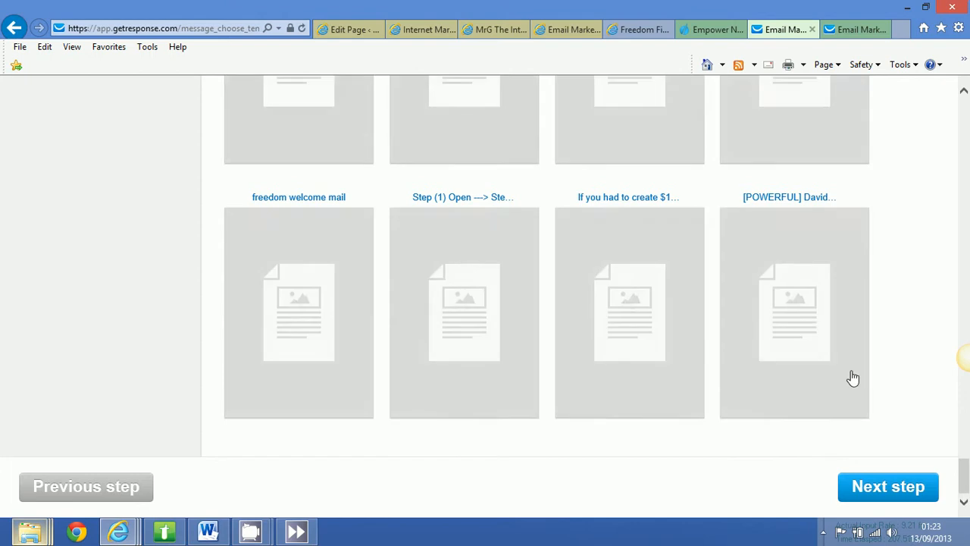
{"action": "left_click", "coordinate": [809, 310]}
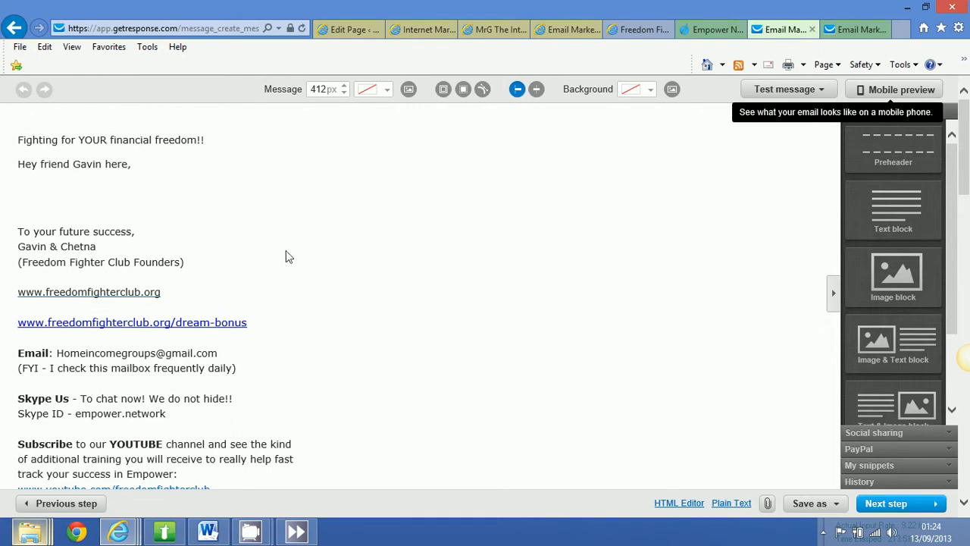
Add a text block above the "Fighting for YOUR financial freedom!!" line and clear its placeholder text.
{"action": "left_click", "coordinate": [137, 172]}
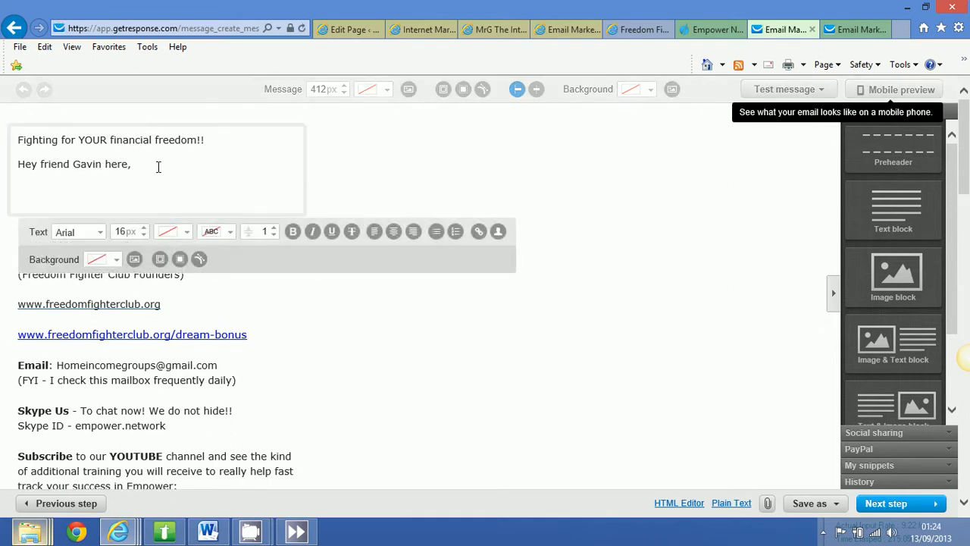
{"action": "left_click", "coordinate": [189, 148]}
{"action": "left_click", "coordinate": [447, 170]}
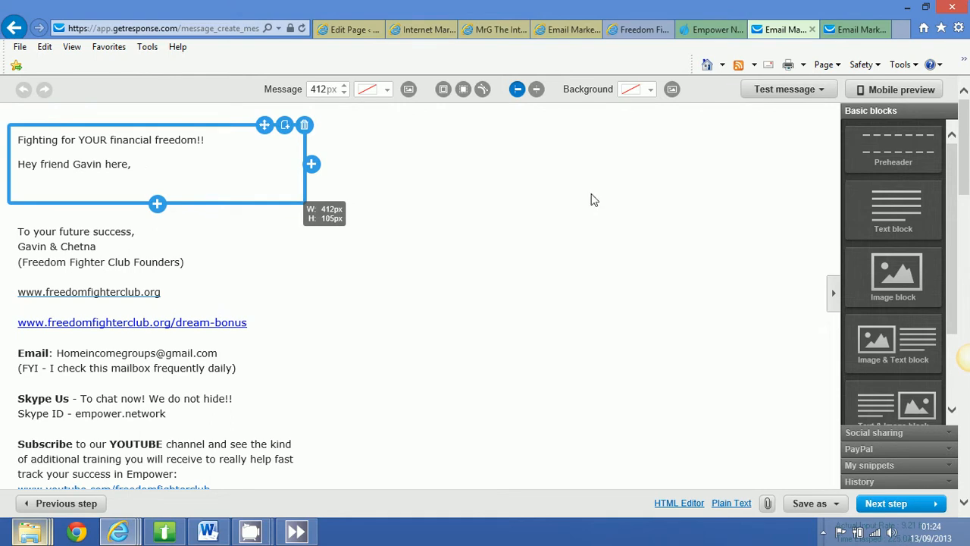
{"action": "left_click_drag", "start_coordinate": [902, 217], "coordinate": [113, 158]}
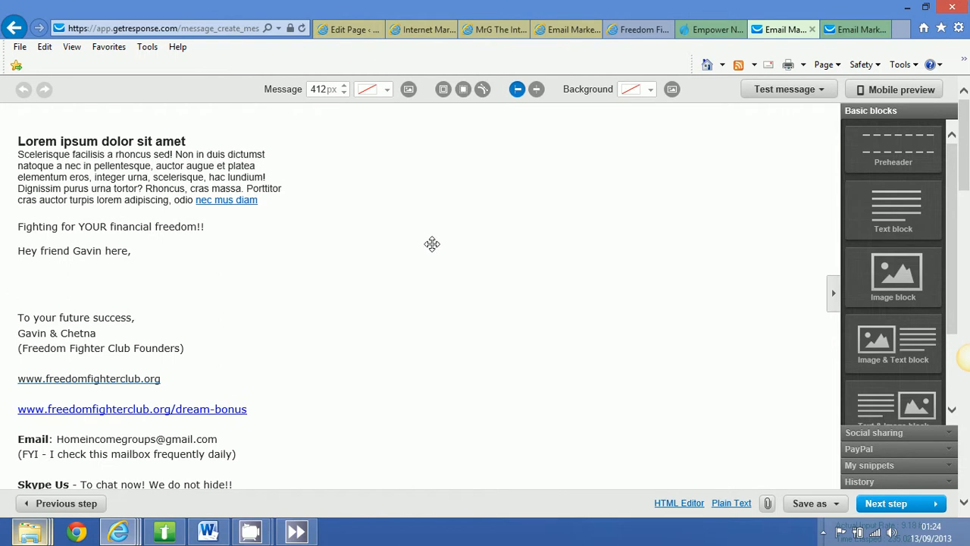
{"action": "left_click", "coordinate": [171, 182]}
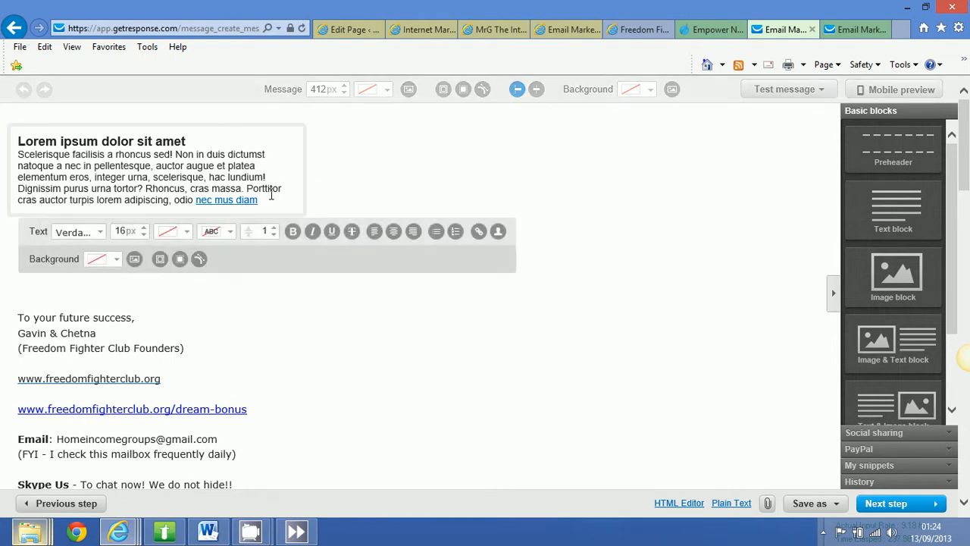
{"action": "left_click_drag", "start_coordinate": [137, 179], "coordinate": [16, 140]}
{"action": "key", "text": "Delete"}
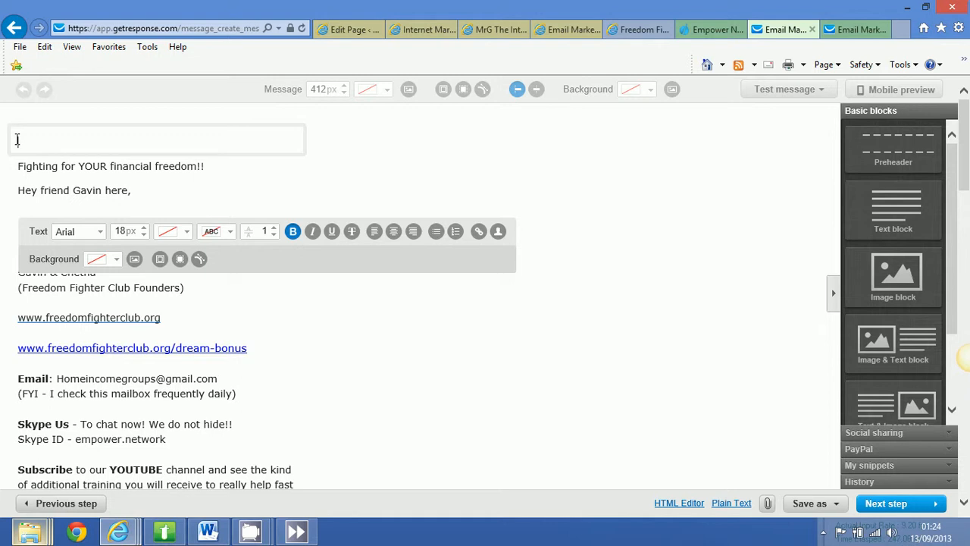
Enter a greeting line in the new text block, starting "Hello friend it" and continuing with the sender's first name and "here,".
{"action": "type", "text": "Hello friend it gavi"}
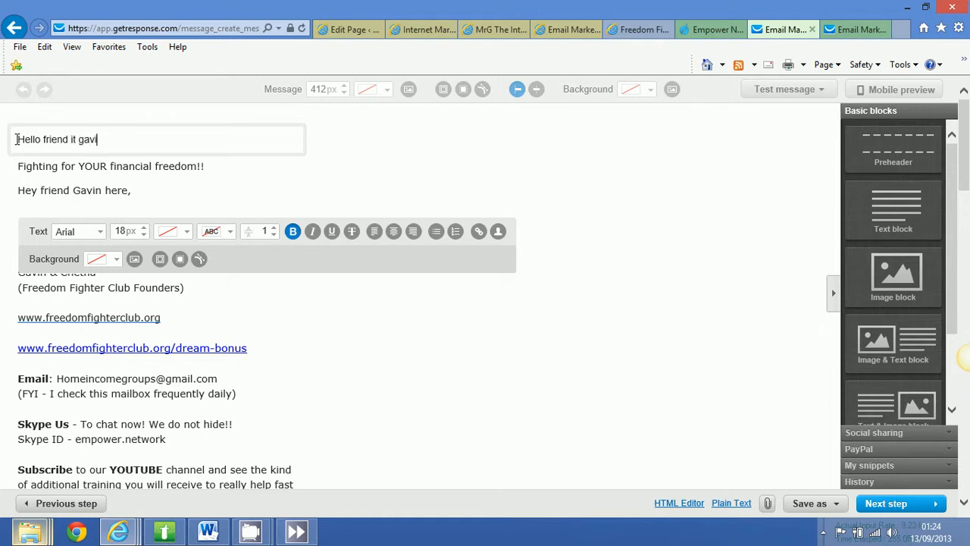
{"action": "type", "text": "n here,"}
{"action": "key", "text": "Return"}
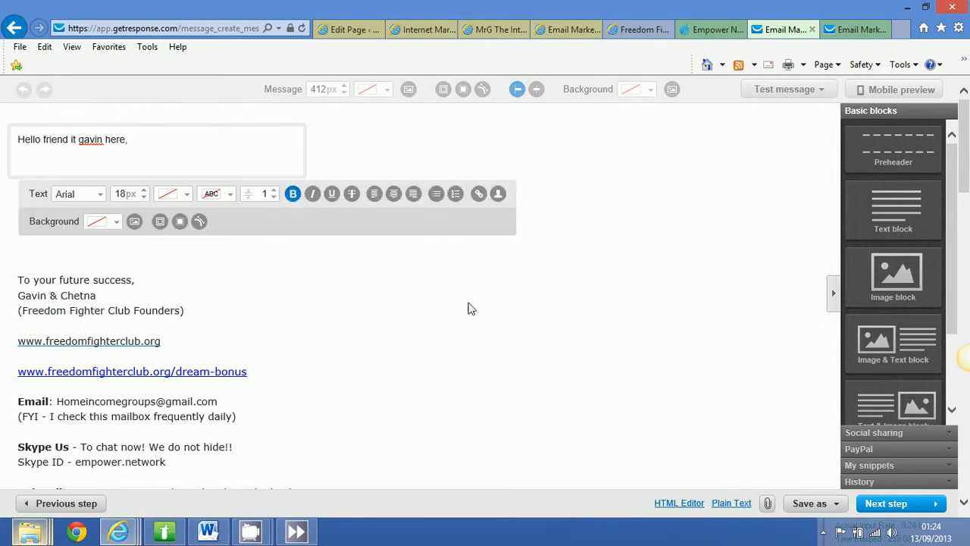
{"action": "left_click", "coordinate": [520, 332]}
{"action": "left_click", "coordinate": [144, 156]}
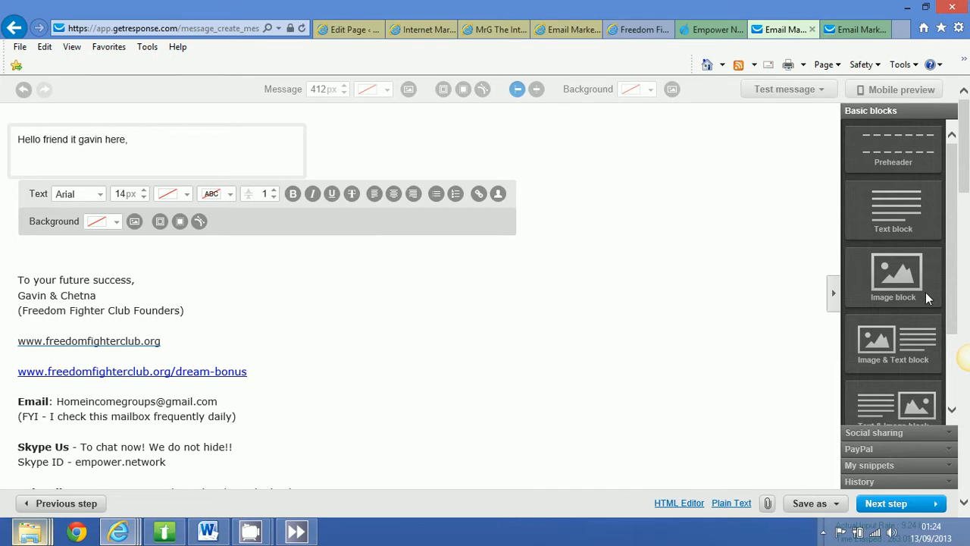
Insert an image block between the opening text and the sign-off, and view the iStockphoto library for it.
{"action": "left_click_drag", "start_coordinate": [904, 275], "coordinate": [103, 259]}
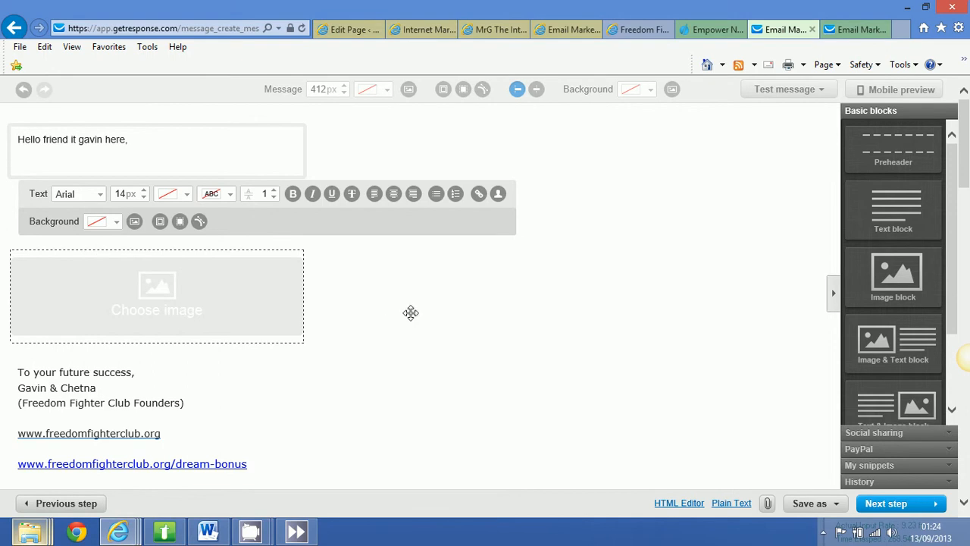
{"action": "left_click", "coordinate": [215, 303]}
{"action": "left_click", "coordinate": [214, 304]}
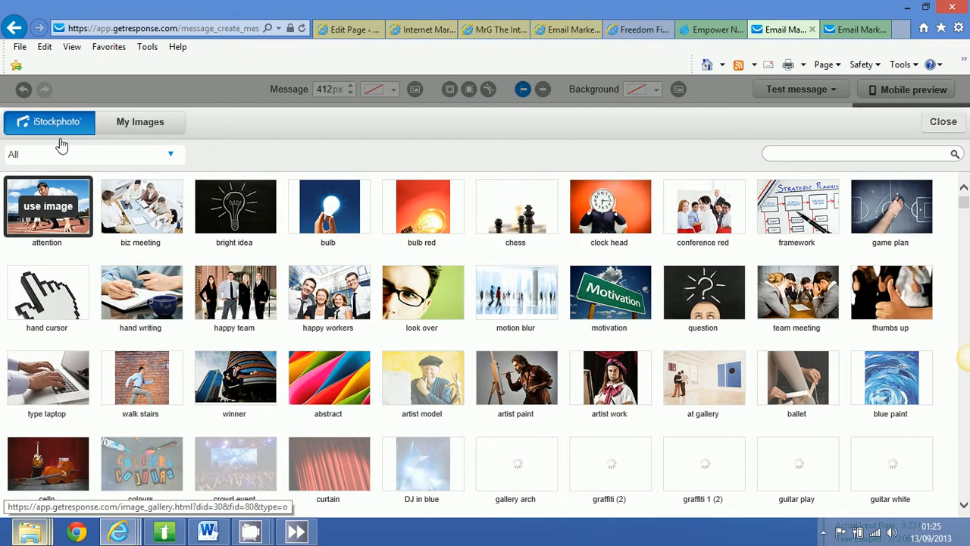
{"action": "left_click", "coordinate": [949, 123]}
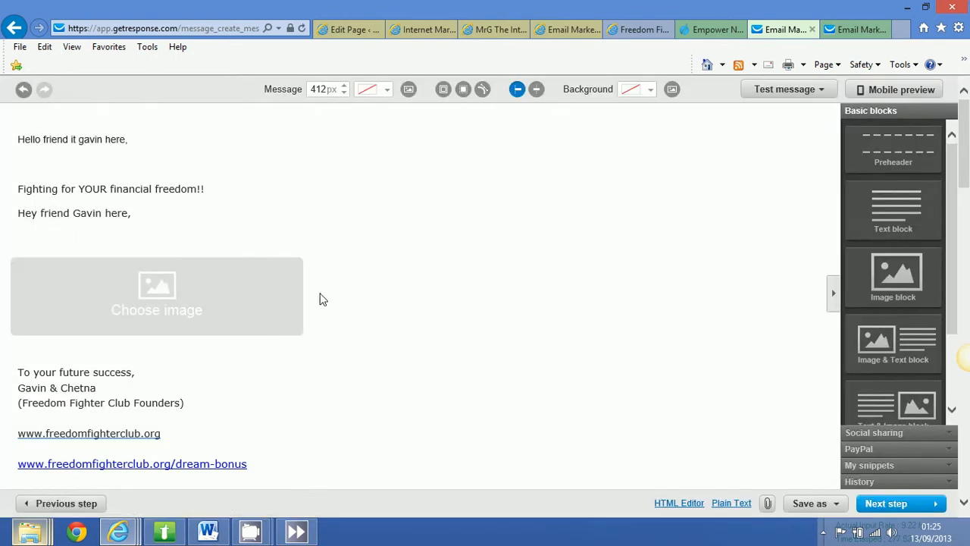
View the account's own uploaded images and their upload options for the empty image block.
{"action": "left_click", "coordinate": [157, 296]}
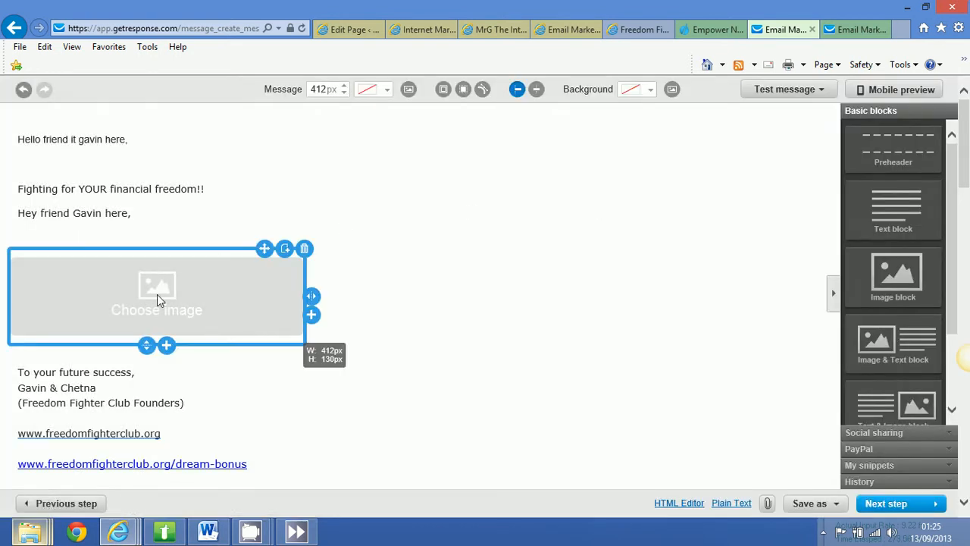
{"action": "left_click", "coordinate": [157, 297]}
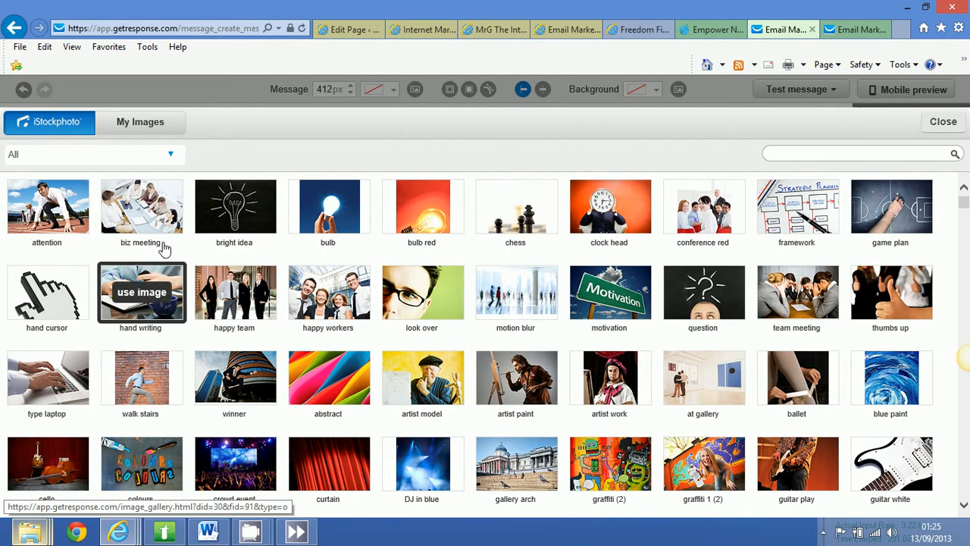
{"action": "left_click", "coordinate": [159, 124]}
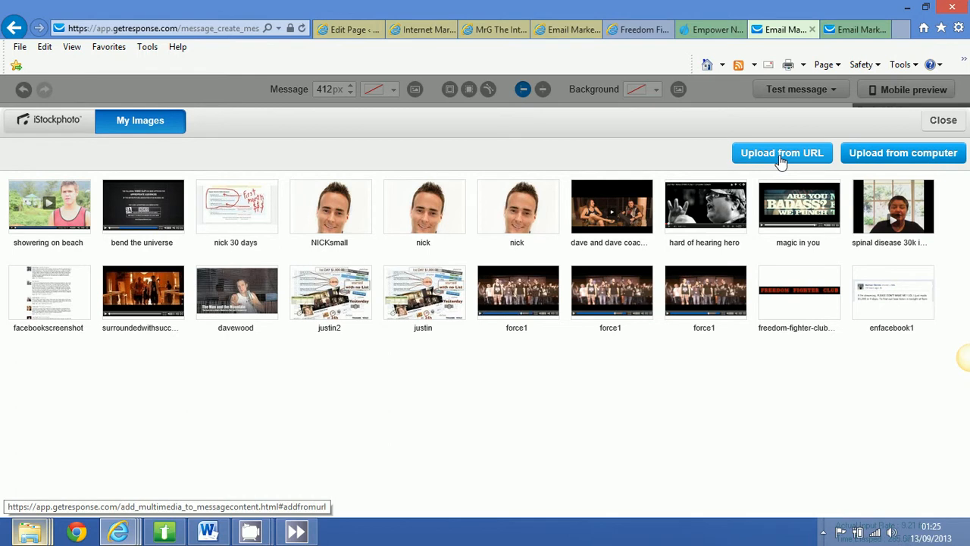
{"action": "left_click", "coordinate": [957, 122]}
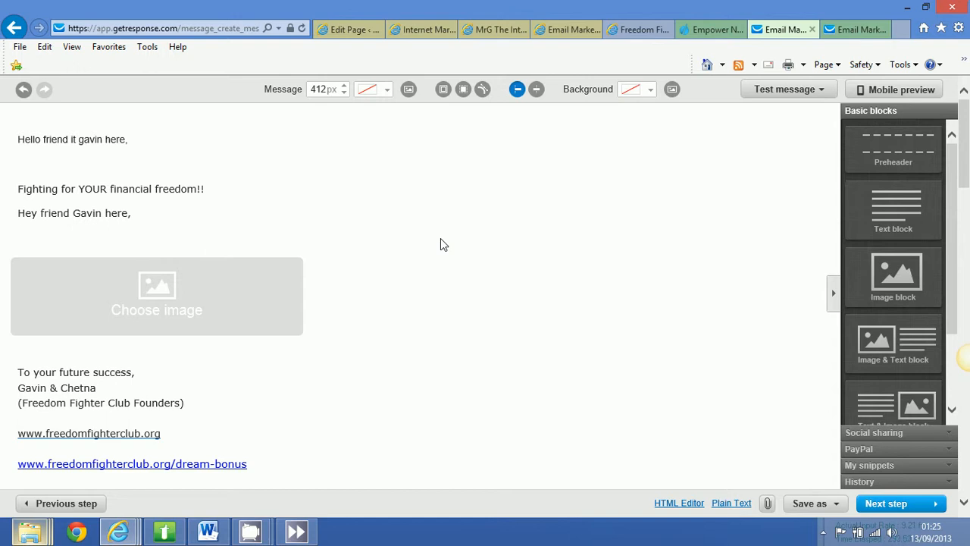
{"action": "scroll", "coordinate": [441, 240], "scroll_direction": "down", "scroll_amount": 5}
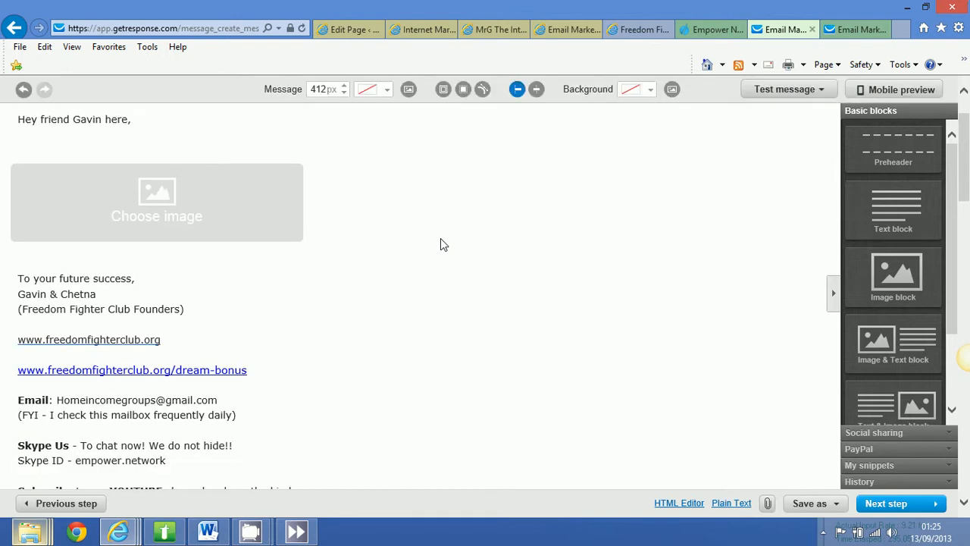
{"action": "scroll", "coordinate": [441, 240], "scroll_direction": "down", "scroll_amount": 4}
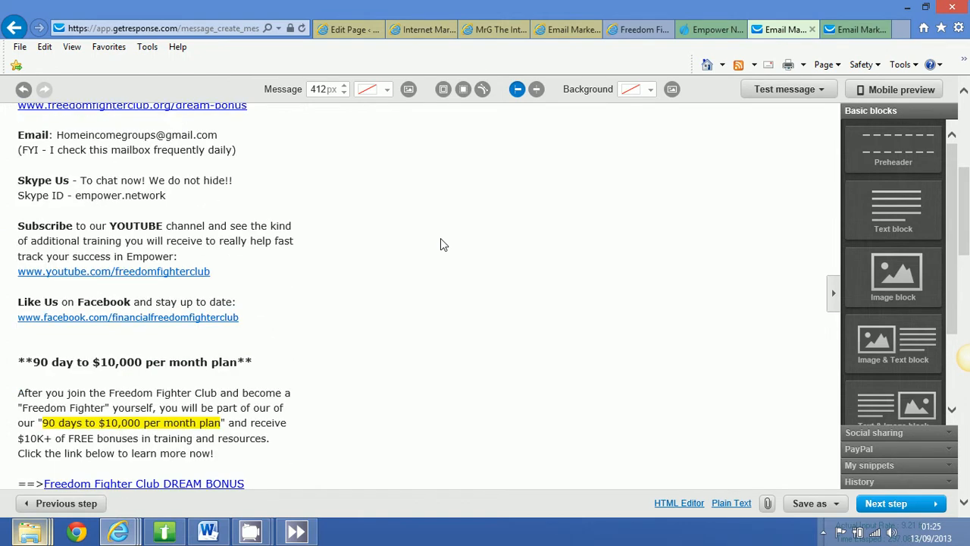
{"action": "scroll", "coordinate": [361, 282], "scroll_direction": "up", "scroll_amount": 3}
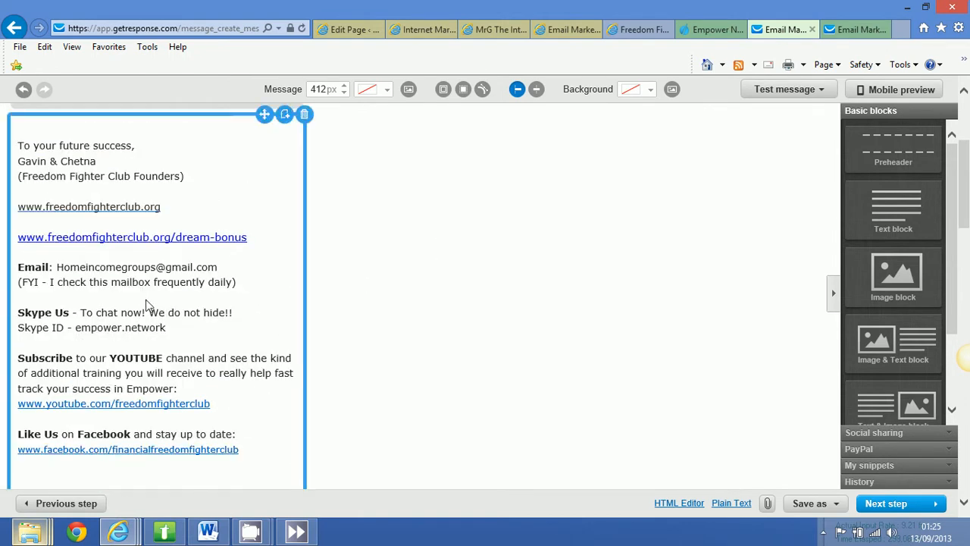
{"action": "left_click", "coordinate": [227, 277]}
{"action": "left_click", "coordinate": [237, 233]}
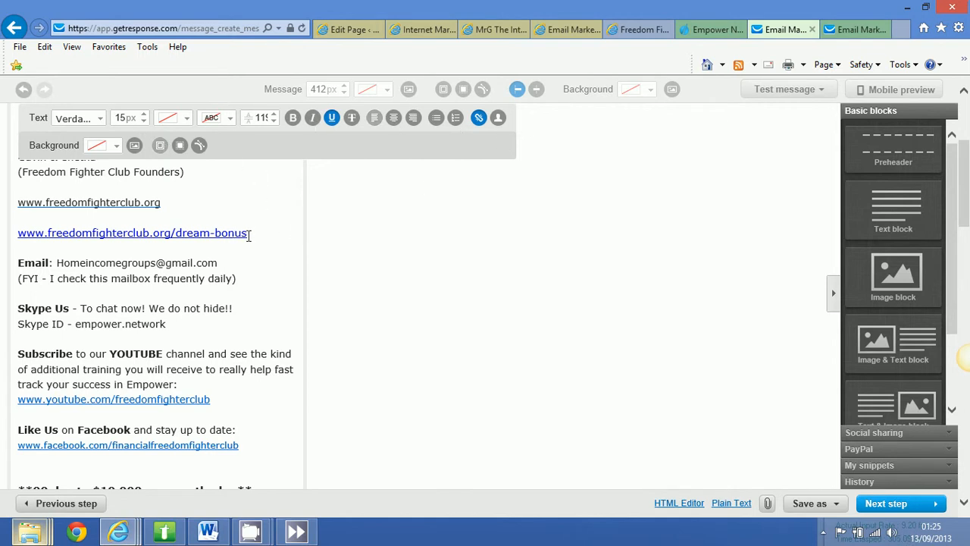
{"action": "left_click_drag", "start_coordinate": [248, 233], "coordinate": [25, 221]}
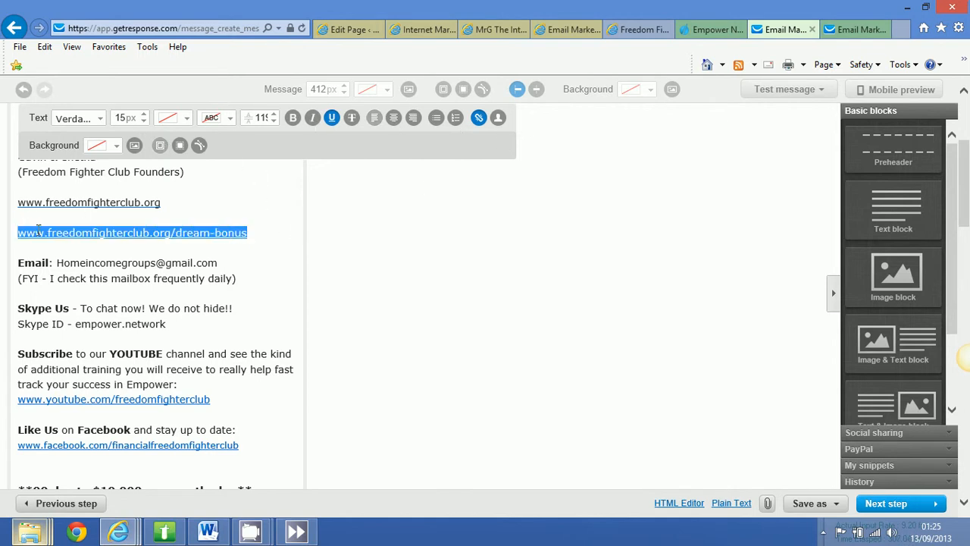
{"action": "left_click", "coordinate": [478, 120]}
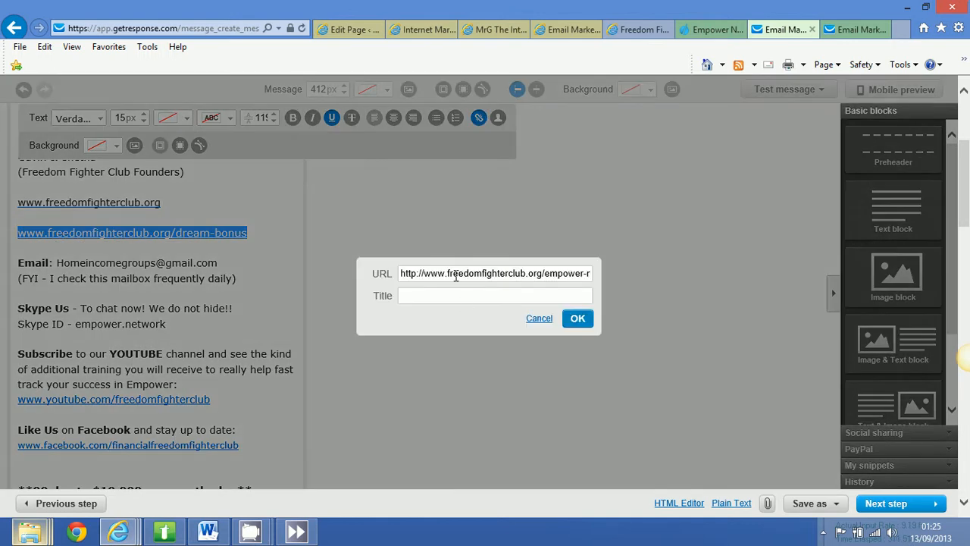
{"action": "left_click", "coordinate": [540, 318]}
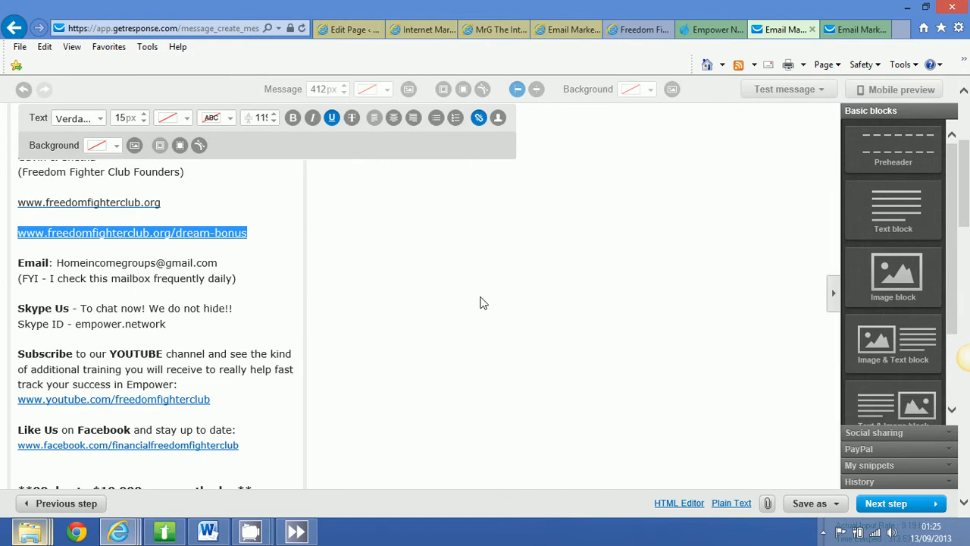
{"action": "left_click", "coordinate": [480, 303]}
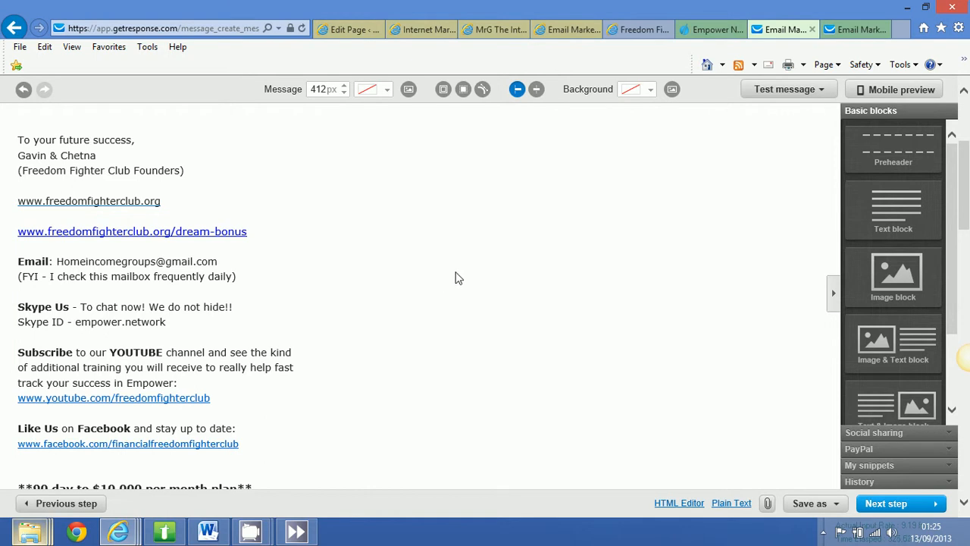
Review the email from the new greeting and empty image block through the sign-off and contact details.
{"action": "scroll", "coordinate": [457, 278], "scroll_direction": "up", "scroll_amount": 1}
{"action": "scroll", "coordinate": [457, 278], "scroll_direction": "up", "scroll_amount": 2}
{"action": "scroll", "coordinate": [197, 165], "scroll_direction": "up", "scroll_amount": 1}
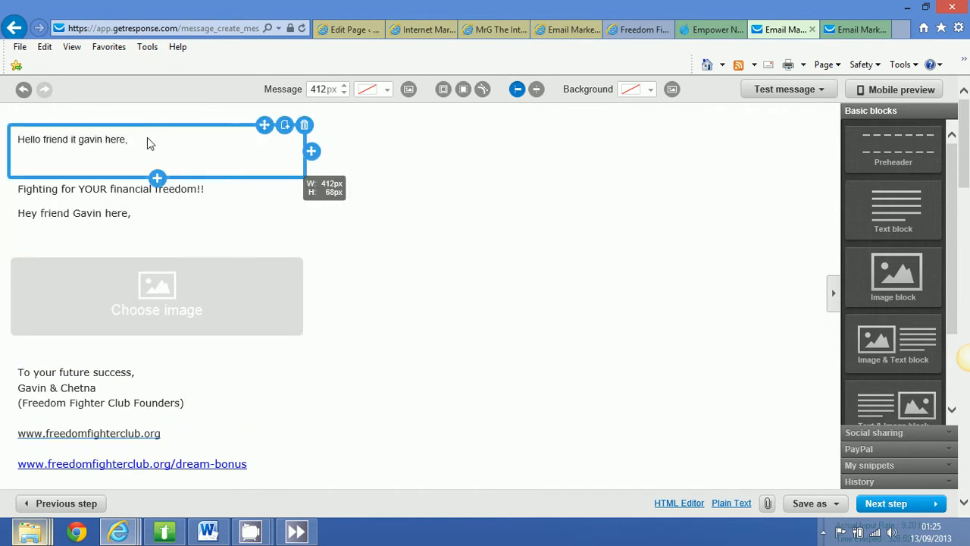
{"action": "scroll", "coordinate": [173, 157], "scroll_direction": "down", "scroll_amount": 2}
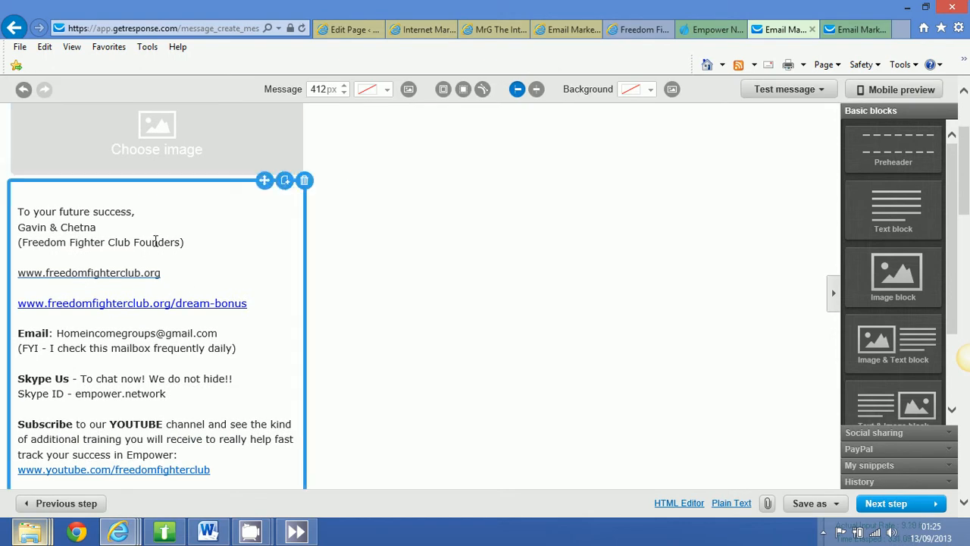
{"action": "scroll", "coordinate": [180, 243], "scroll_direction": "down", "scroll_amount": 1}
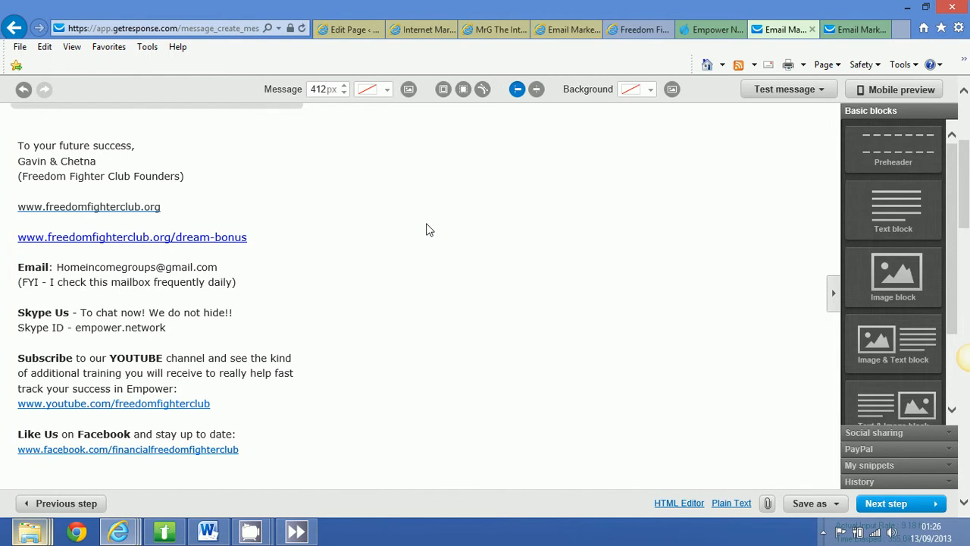
{"action": "scroll", "coordinate": [429, 227], "scroll_direction": "down", "scroll_amount": 1}
{"action": "scroll", "coordinate": [428, 226], "scroll_direction": "up", "scroll_amount": 4}
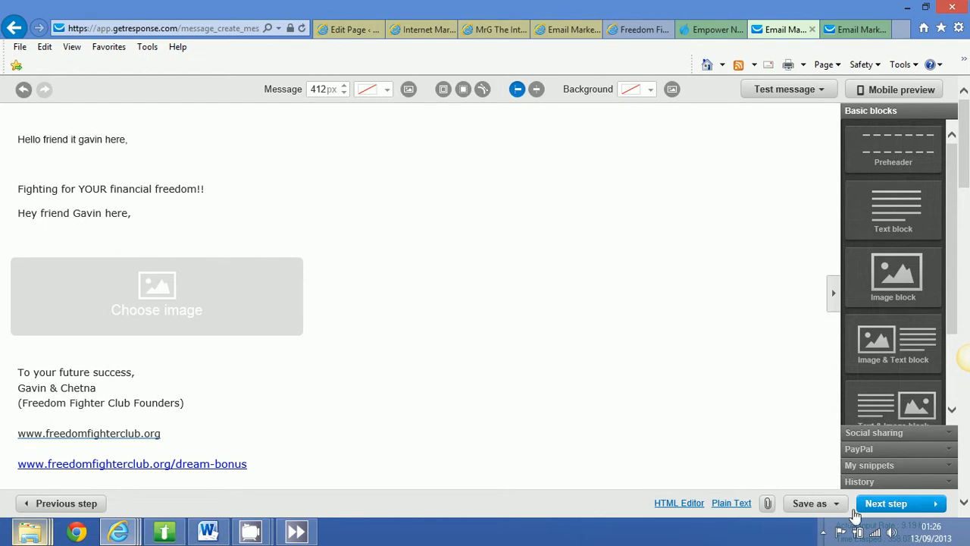
Save the message as a template.
{"action": "left_click", "coordinate": [186, 240]}
{"action": "left_click", "coordinate": [827, 506]}
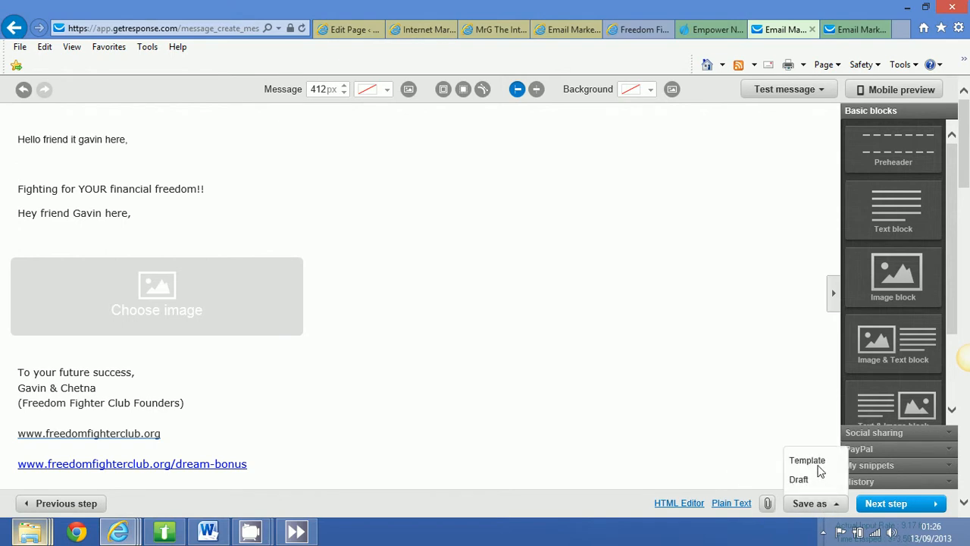
{"action": "left_click", "coordinate": [807, 461]}
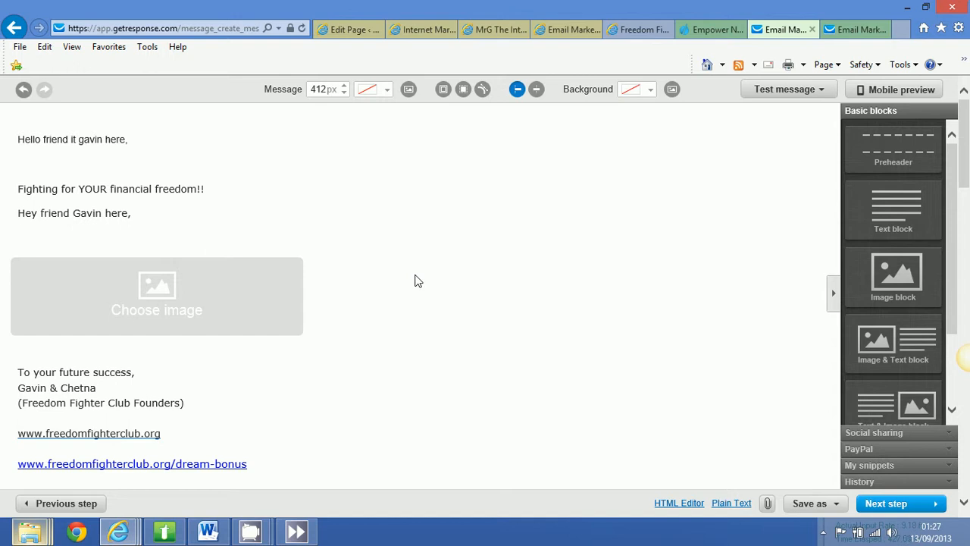
Finish the message, save the "welcome mail" autoresponder, and switch its status on.
{"action": "left_click", "coordinate": [887, 504]}
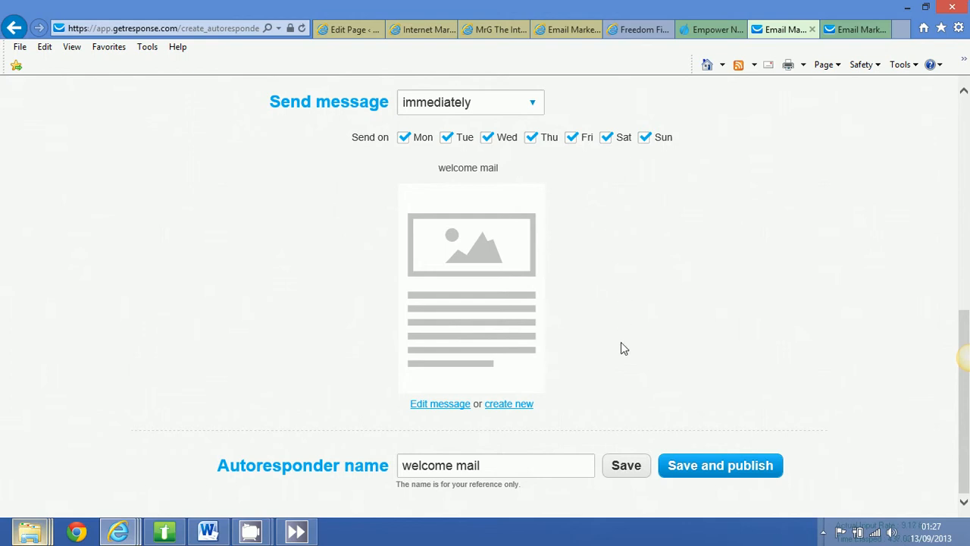
{"action": "left_click", "coordinate": [626, 466]}
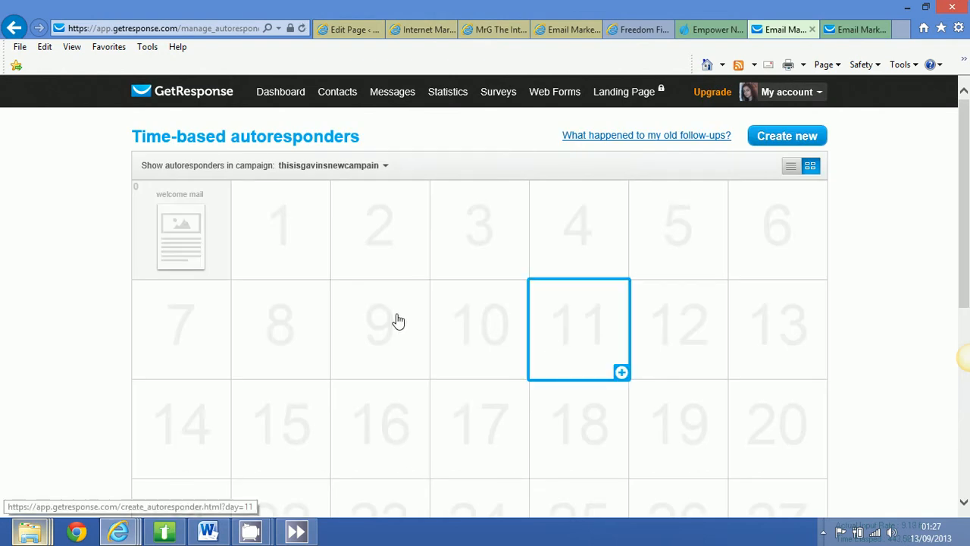
{"action": "mouse_move", "coordinate": [181, 244]}
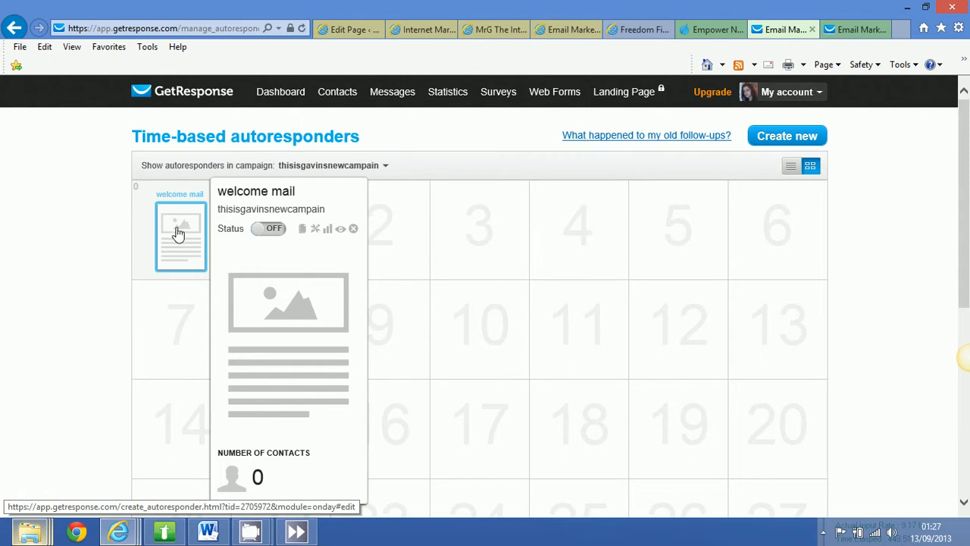
{"action": "left_click", "coordinate": [270, 232]}
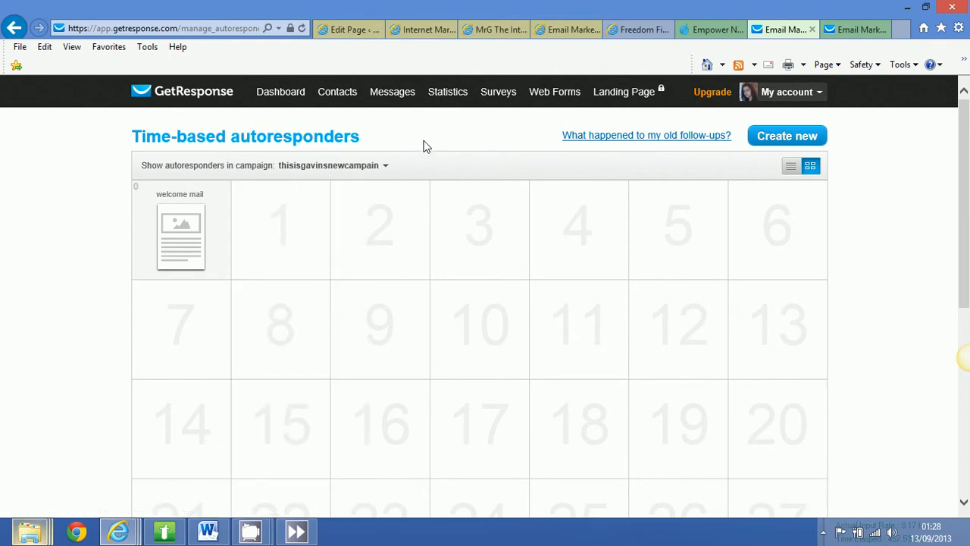
Switch to the Empower Network capture page and examine its email address form.
{"action": "left_click", "coordinate": [702, 34]}
{"action": "left_click", "coordinate": [464, 321]}
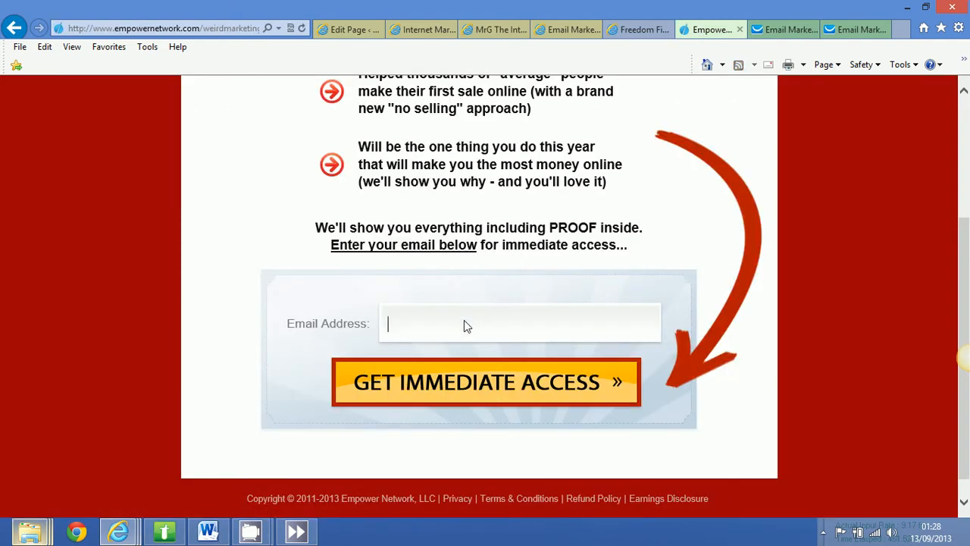
{"action": "scroll", "coordinate": [465, 320], "scroll_direction": "up", "scroll_amount": 1}
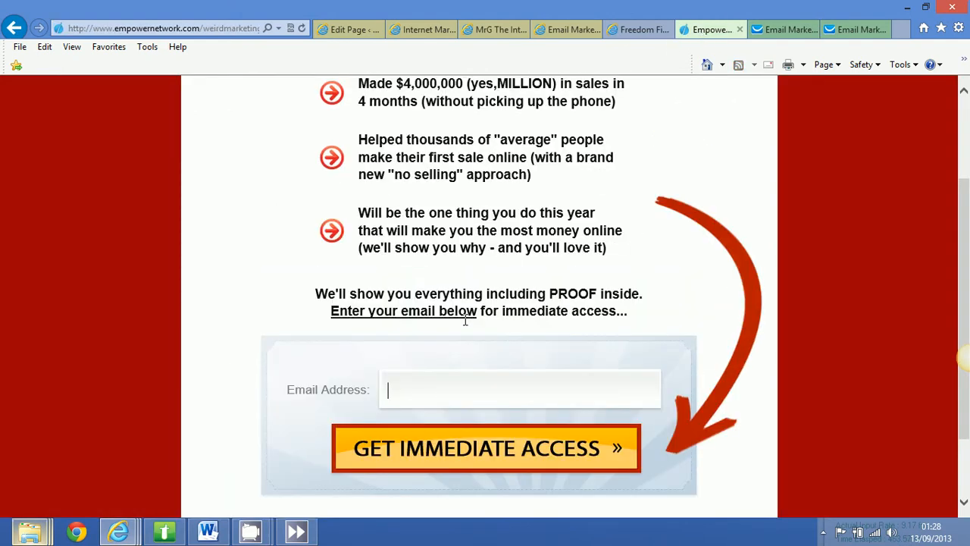
Switch back to GetResponse's time-based autoresponders and start a new autoresponder for day 1.
{"action": "left_click", "coordinate": [770, 31]}
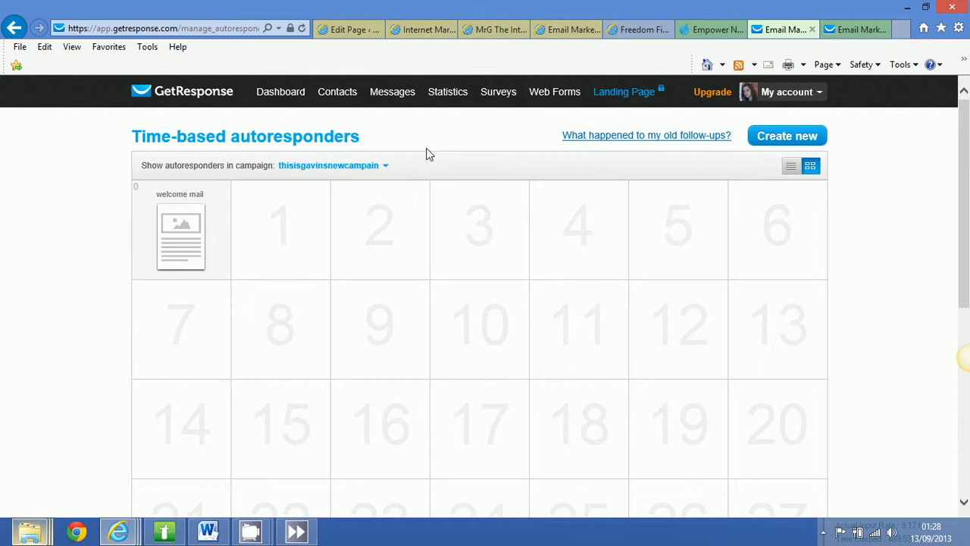
{"action": "left_click", "coordinate": [279, 238]}
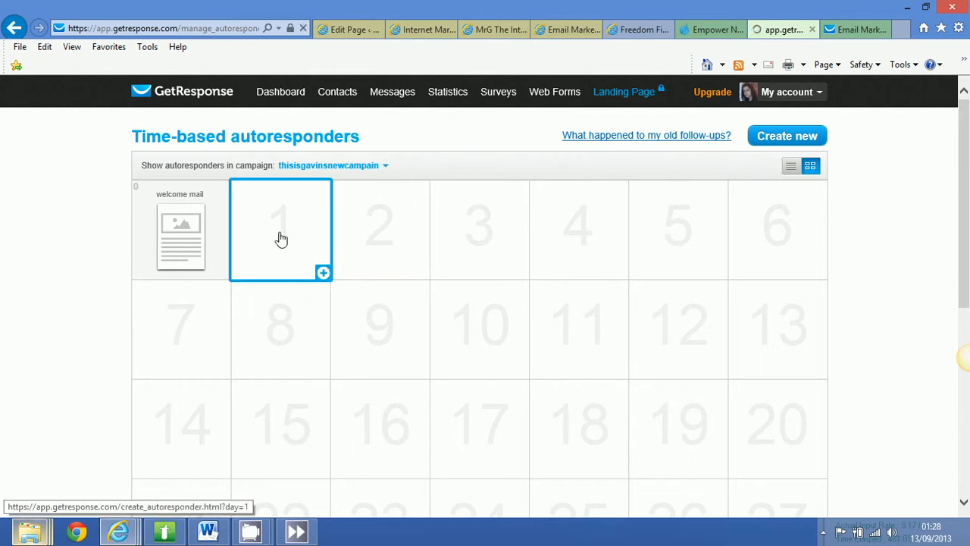
{"action": "scroll", "coordinate": [364, 368], "scroll_direction": "down", "scroll_amount": 3}
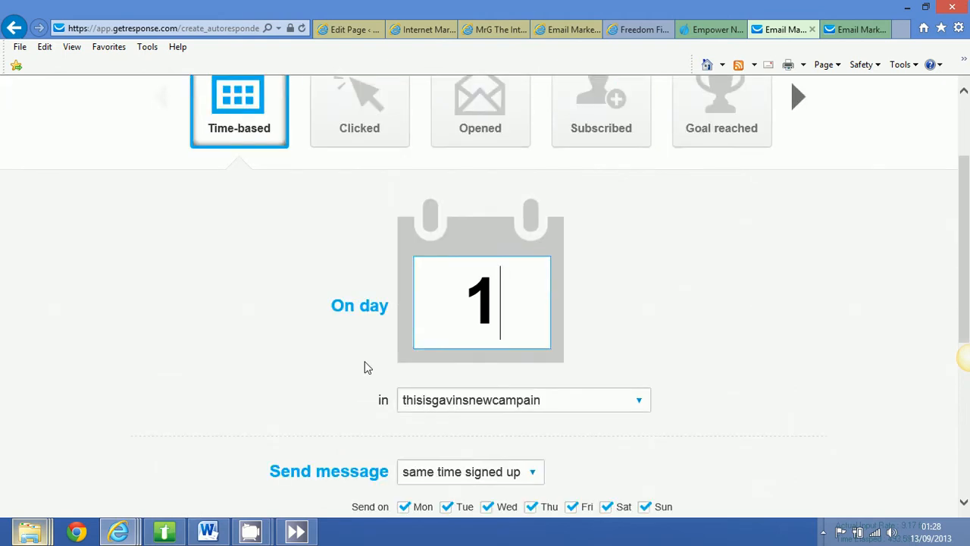
Schedule the day 1 message to send exactly at 8:00 pm with Time travel on.
{"action": "scroll", "coordinate": [365, 366], "scroll_direction": "down", "scroll_amount": 3}
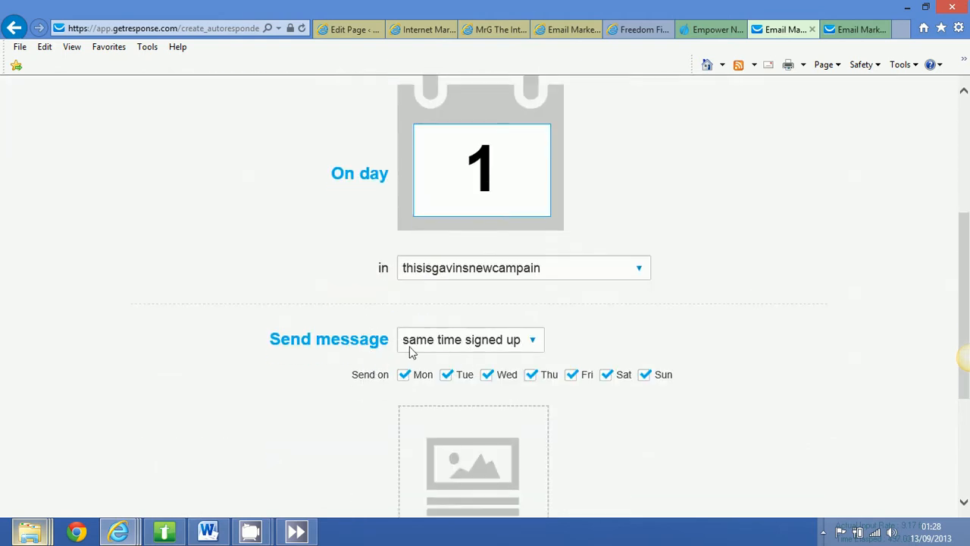
{"action": "left_click", "coordinate": [535, 342]}
{"action": "scroll", "coordinate": [536, 346], "scroll_direction": "down", "scroll_amount": 1}
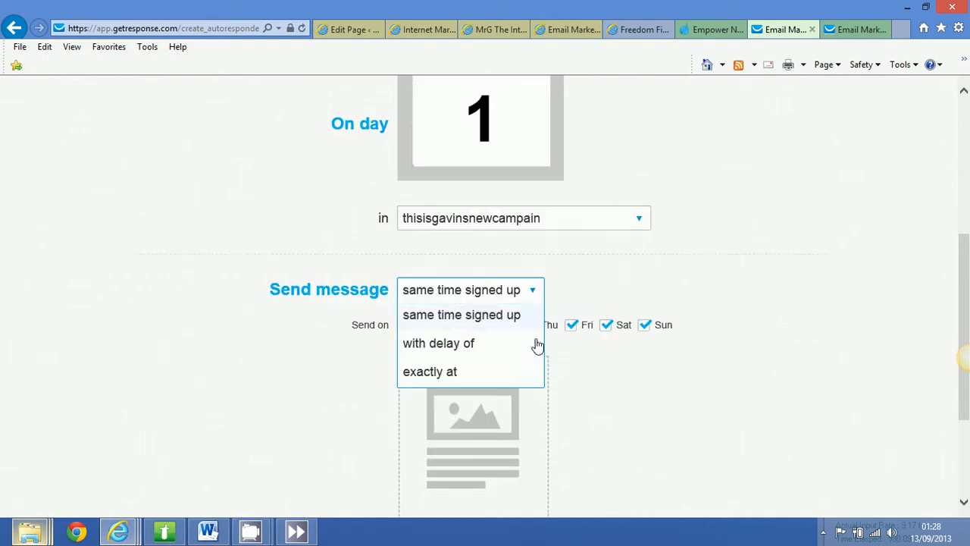
{"action": "left_click", "coordinate": [465, 361]}
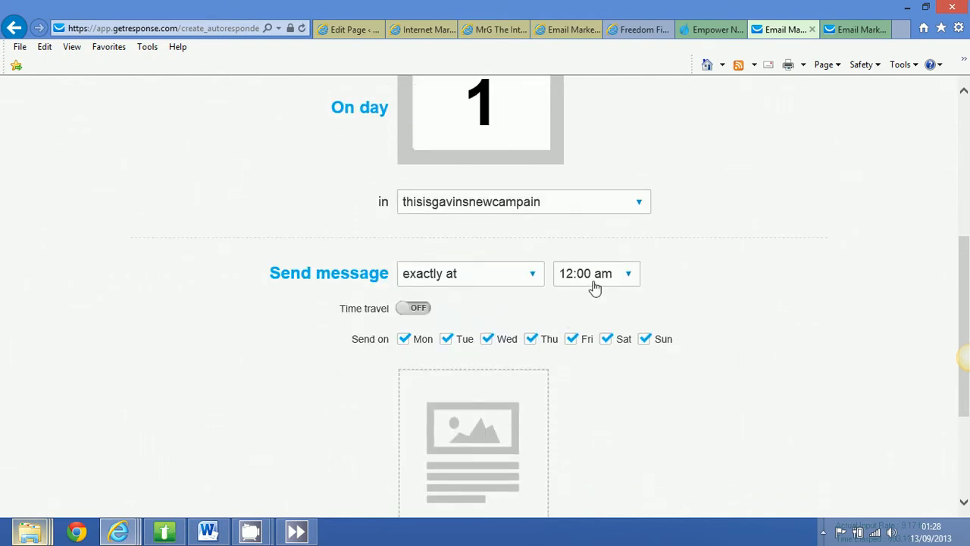
{"action": "left_click", "coordinate": [628, 277]}
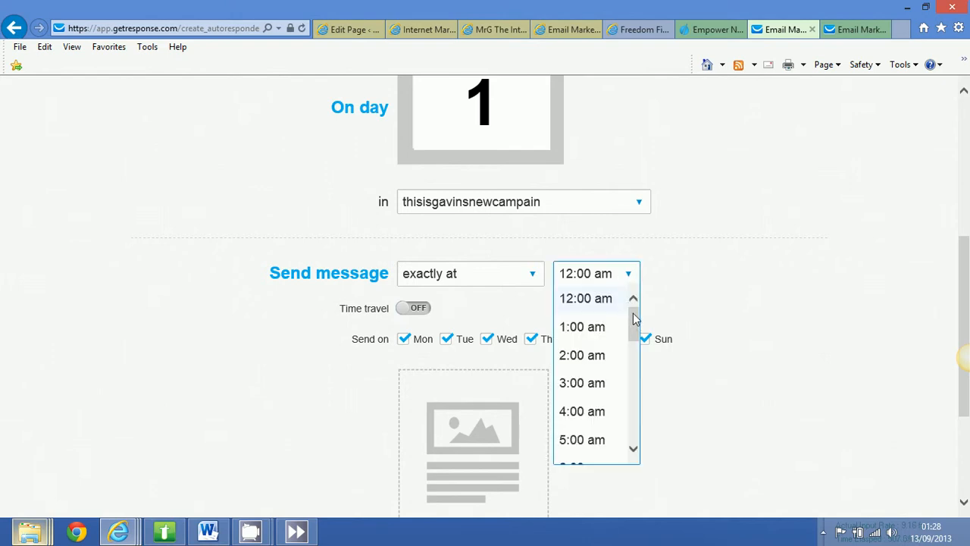
{"action": "left_click_drag", "start_coordinate": [633, 314], "coordinate": [631, 407]}
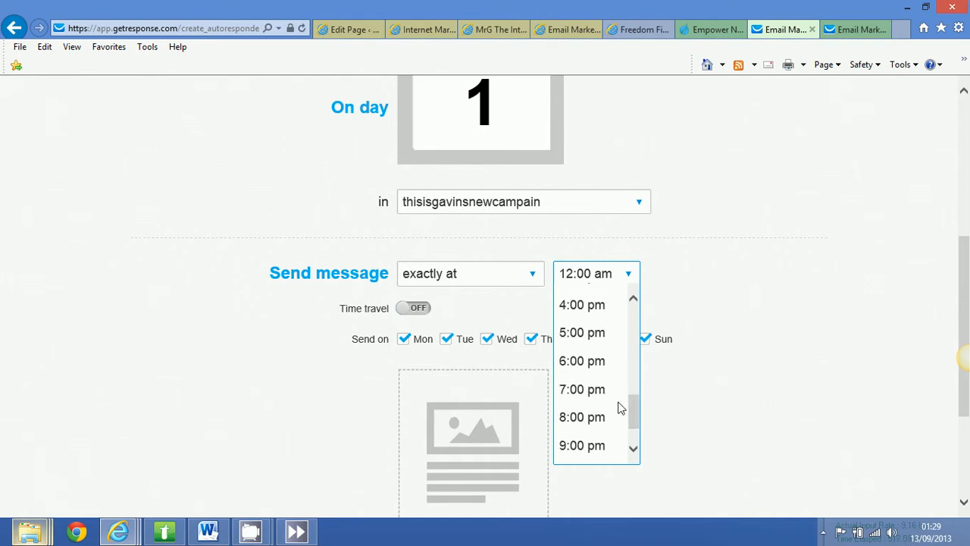
{"action": "left_click", "coordinate": [592, 421]}
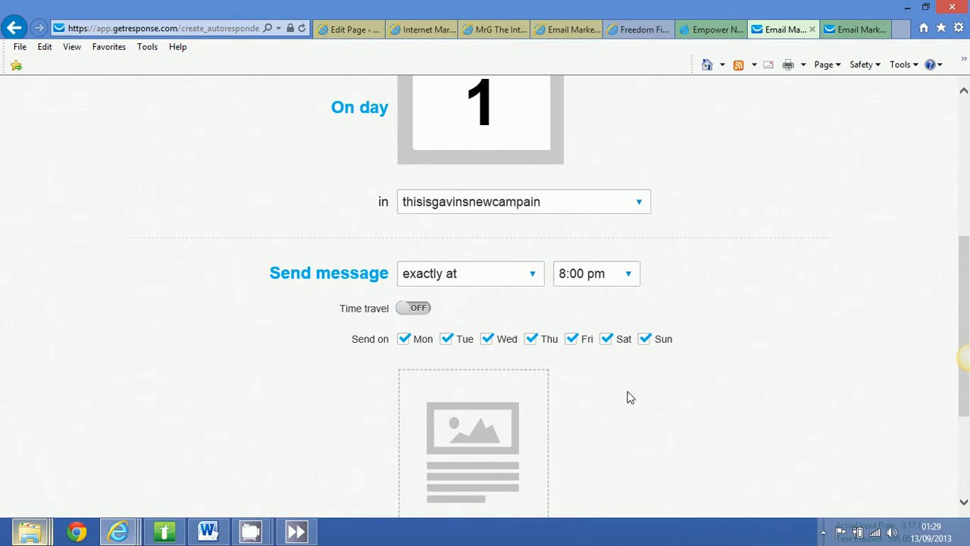
{"action": "left_click", "coordinate": [416, 311]}
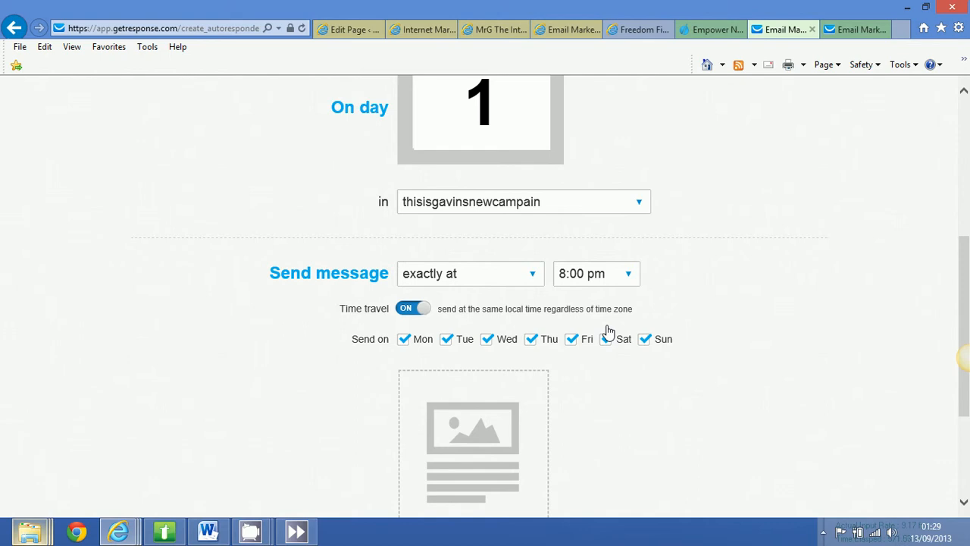
Try to save the day 1 autoresponder without a message, and enter "dsfsdfsdfs" as its name.
{"action": "scroll", "coordinate": [608, 332], "scroll_direction": "down", "scroll_amount": 1}
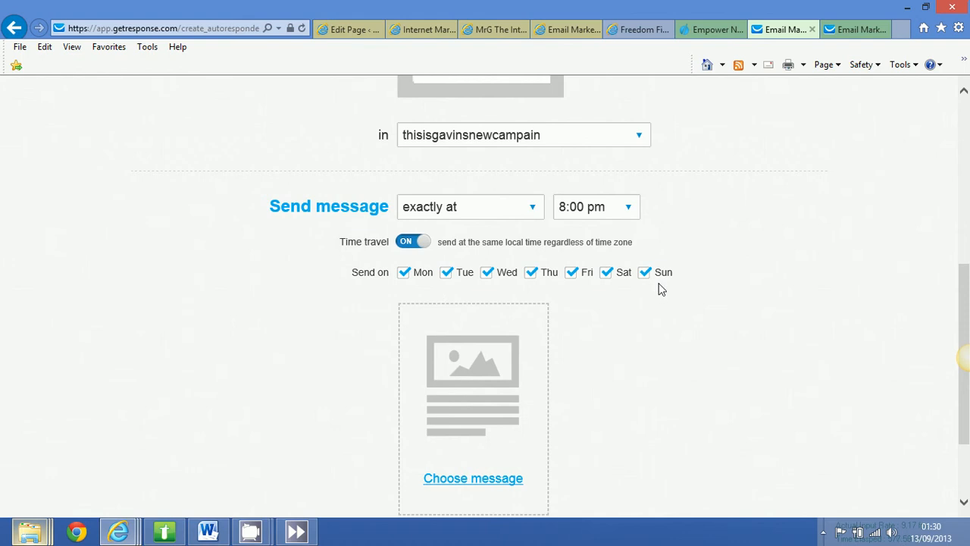
{"action": "scroll", "coordinate": [619, 374], "scroll_direction": "down", "scroll_amount": 2}
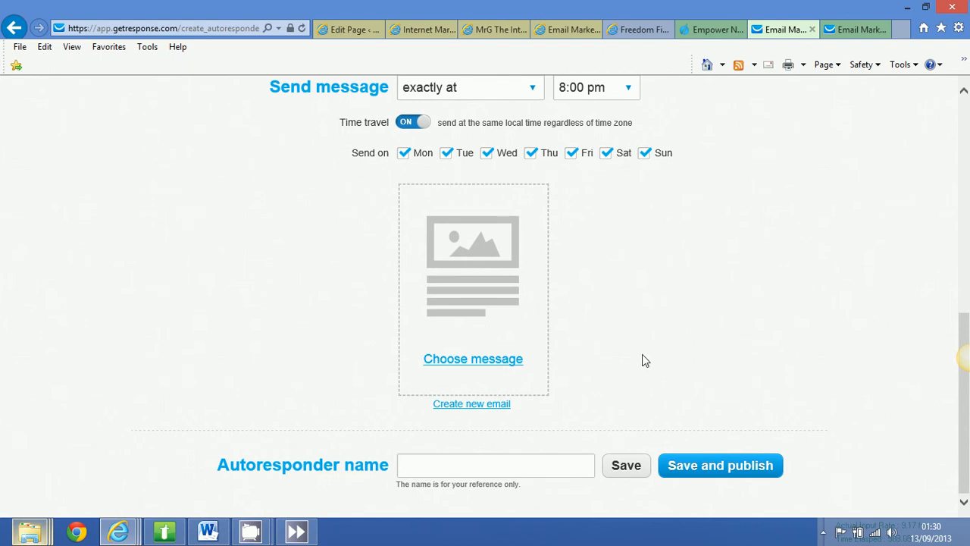
{"action": "scroll", "coordinate": [641, 363], "scroll_direction": "up", "scroll_amount": 2}
{"action": "scroll", "coordinate": [639, 375], "scroll_direction": "down", "scroll_amount": 2}
{"action": "left_click", "coordinate": [632, 470]}
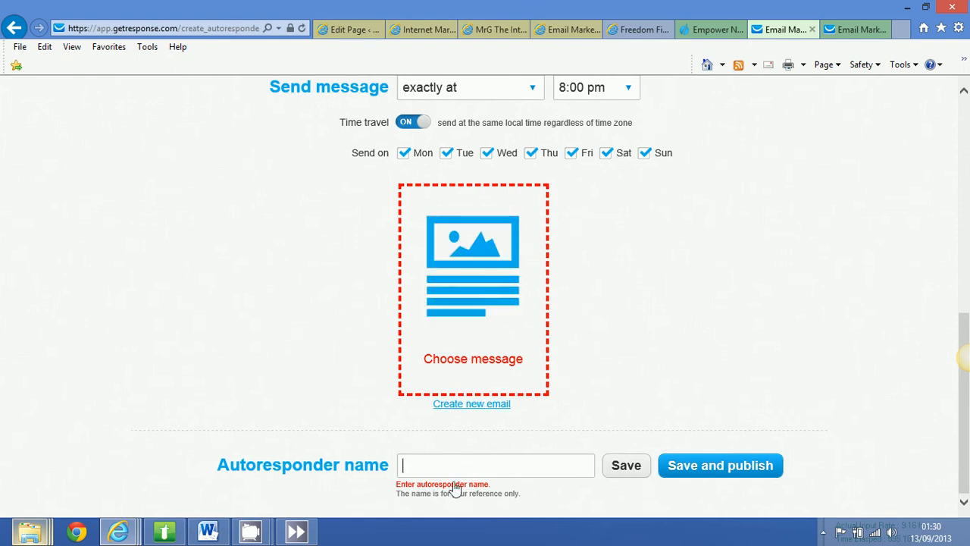
{"action": "type", "text": "dsfsdfsdfs"}
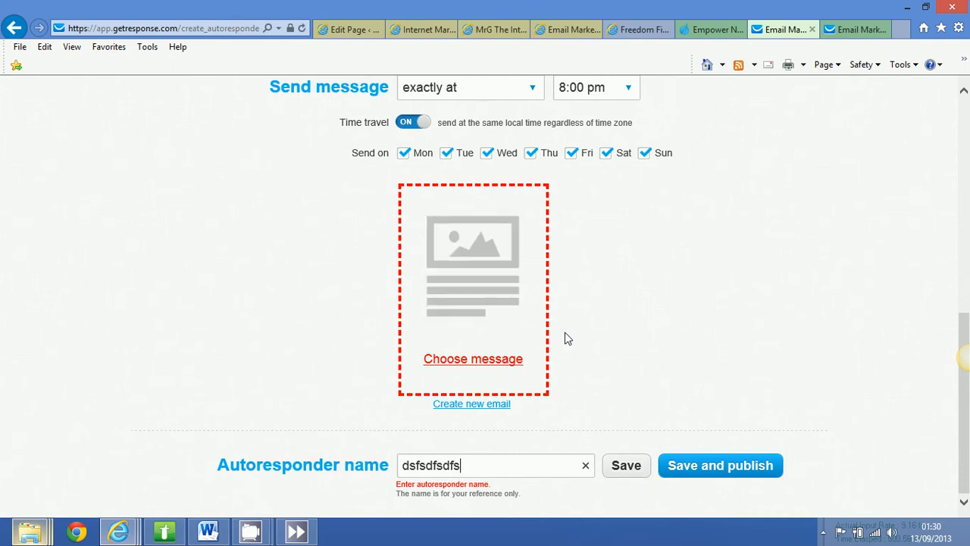
Leave the unsaved day 1 autoresponder and return to the time-based autoresponders overview.
{"action": "scroll", "coordinate": [565, 334], "scroll_direction": "up", "scroll_amount": 1}
{"action": "scroll", "coordinate": [508, 314], "scroll_direction": "up", "scroll_amount": 6}
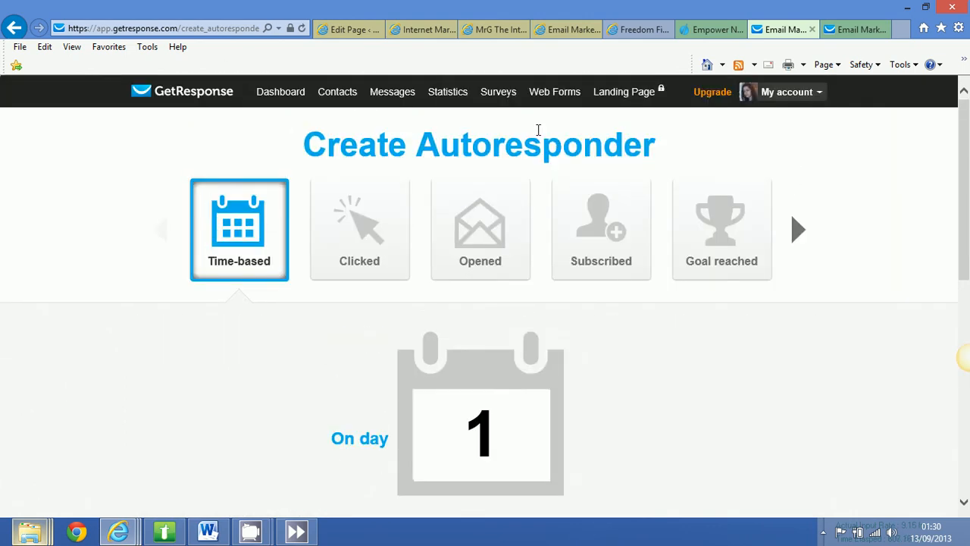
{"action": "mouse_move", "coordinate": [395, 91]}
{"action": "left_click", "coordinate": [397, 199]}
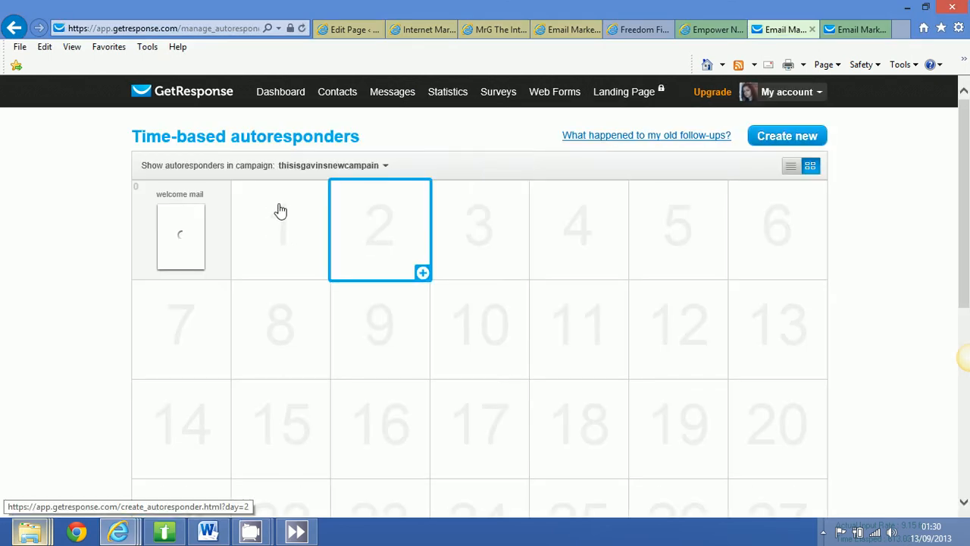
{"action": "mouse_move", "coordinate": [163, 242]}
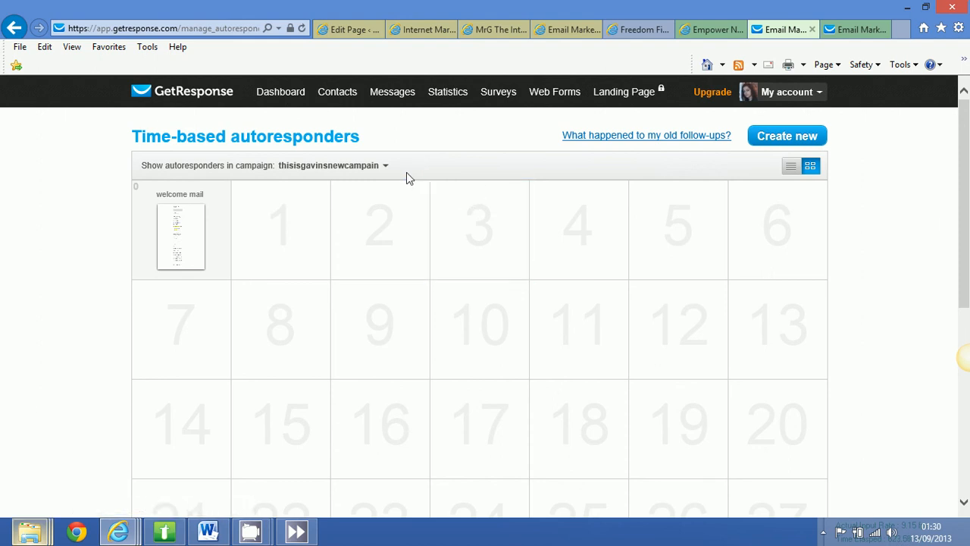
{"action": "left_click", "coordinate": [823, 532]}
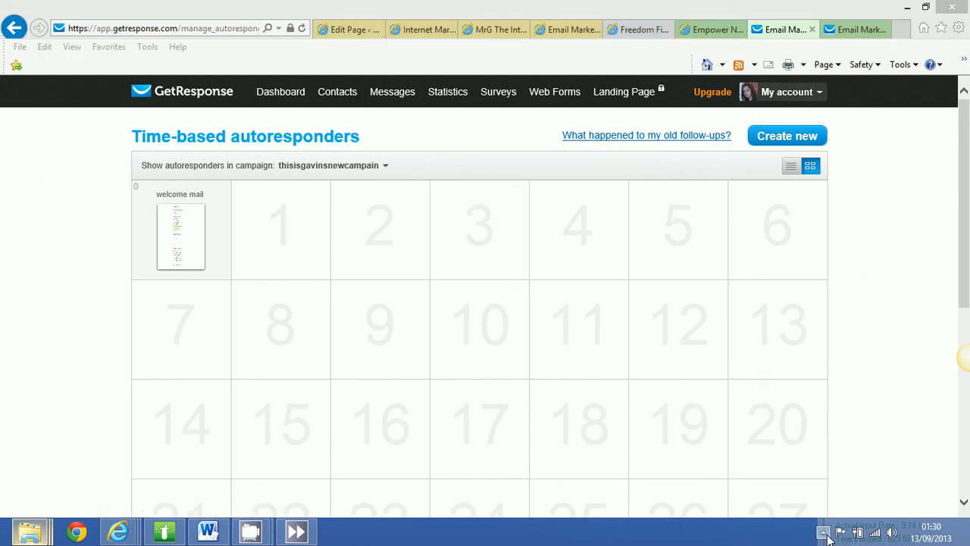
{"action": "left_click", "coordinate": [811, 435]}
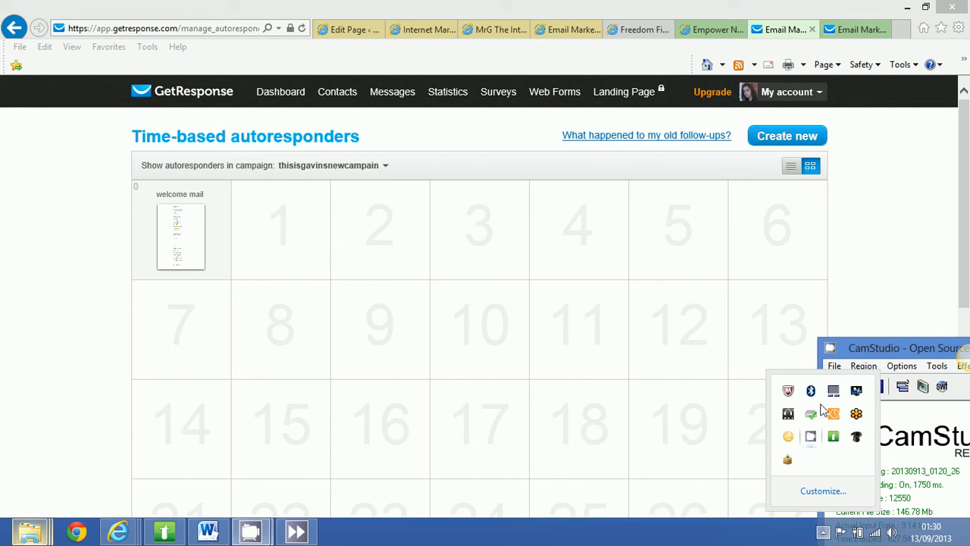
{"action": "left_click", "coordinate": [825, 531]}
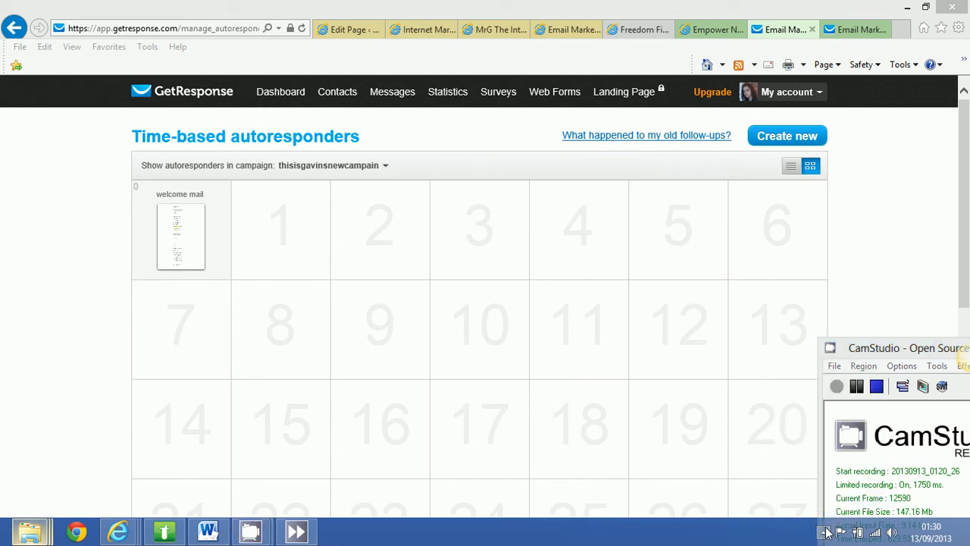